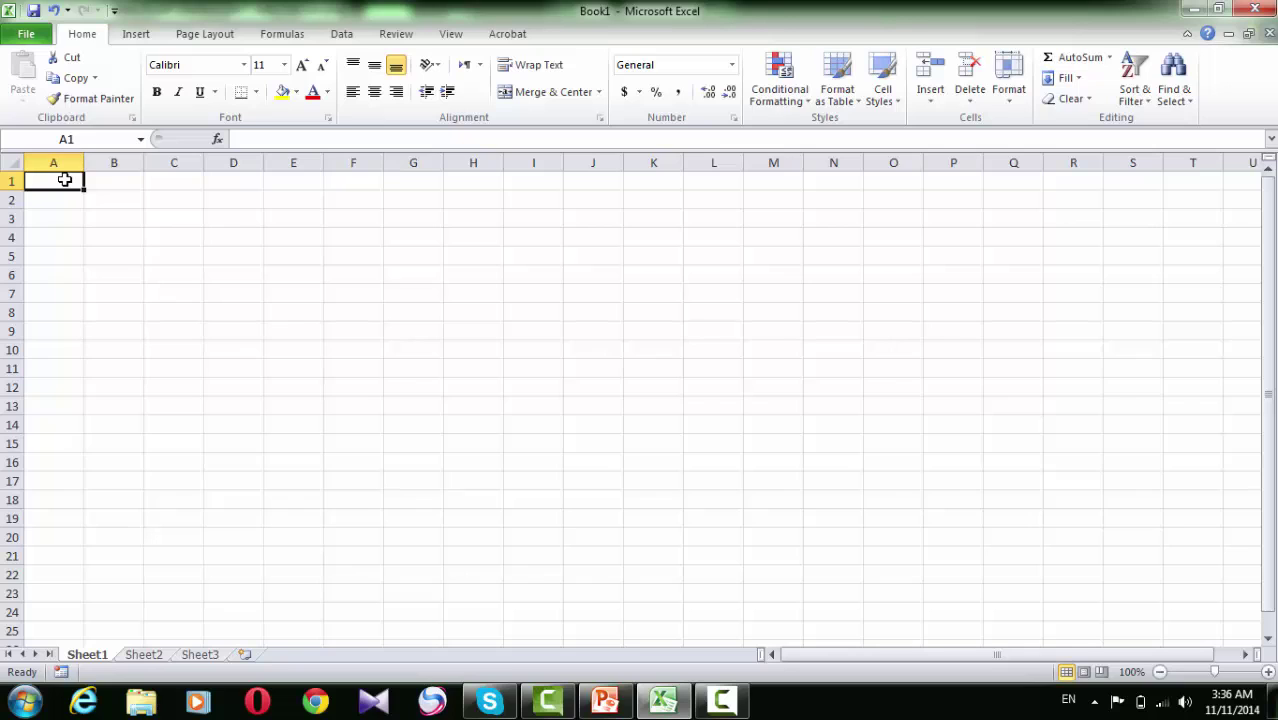
# Enter the text "name" in cell A1.
pyautogui.write('n')
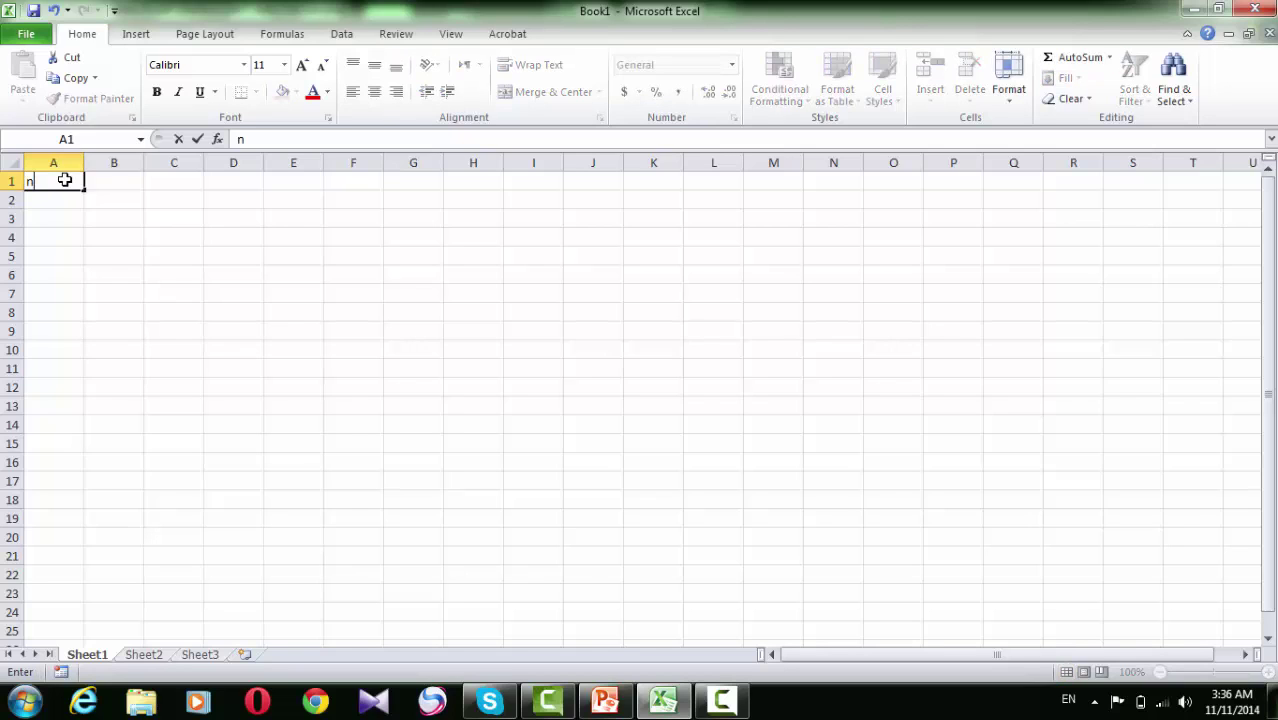
pyautogui.write('ame')
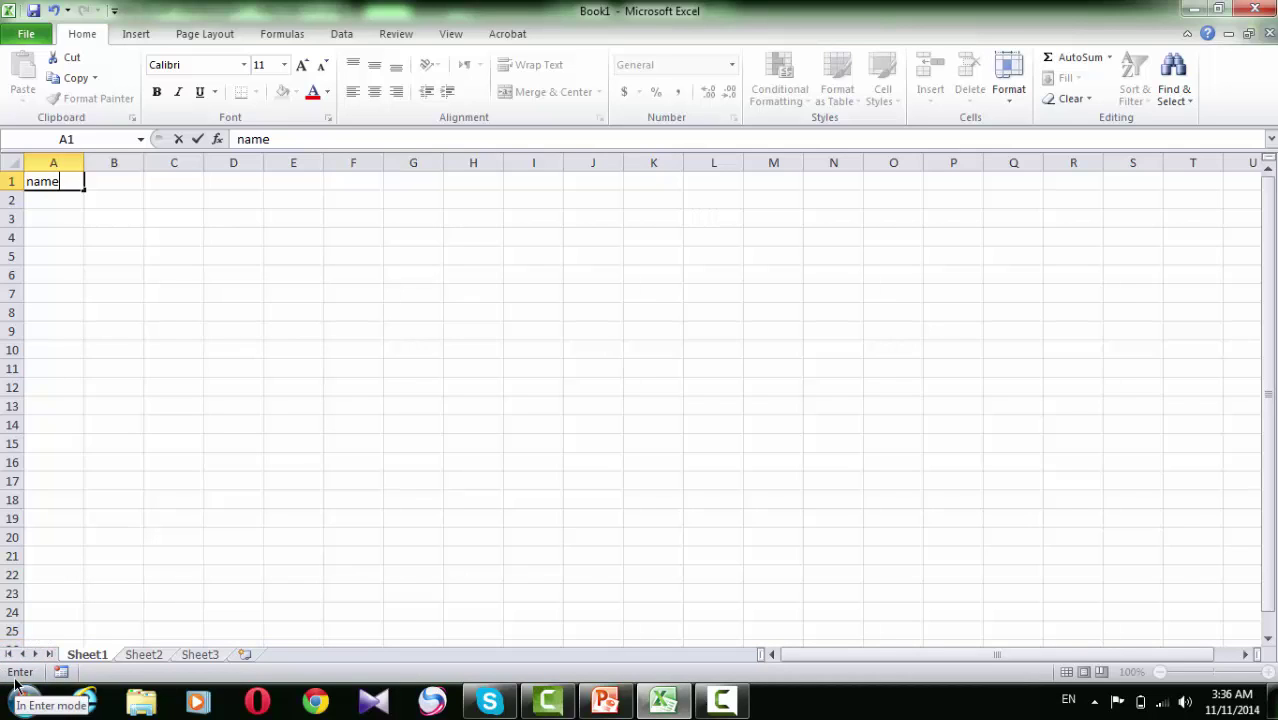
pyautogui.press('Return')
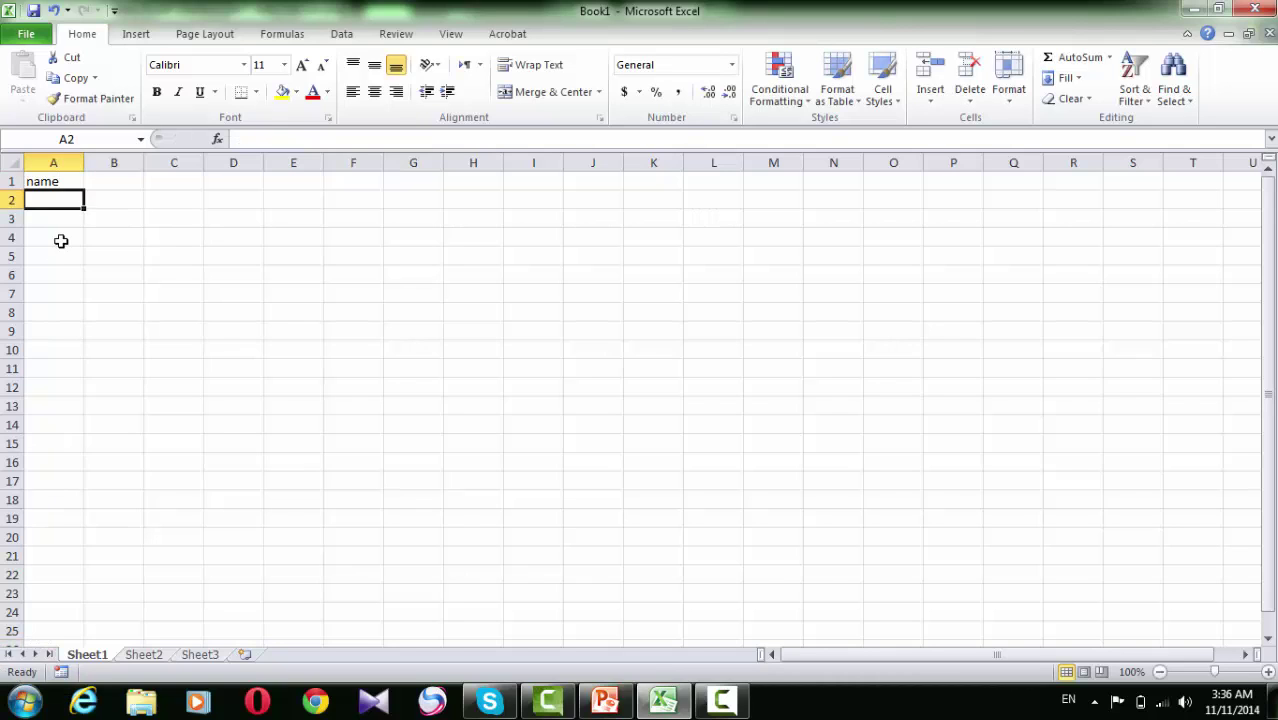
# Open the text in cell A1 for editing within the cell.
pyautogui.click(45, 181)
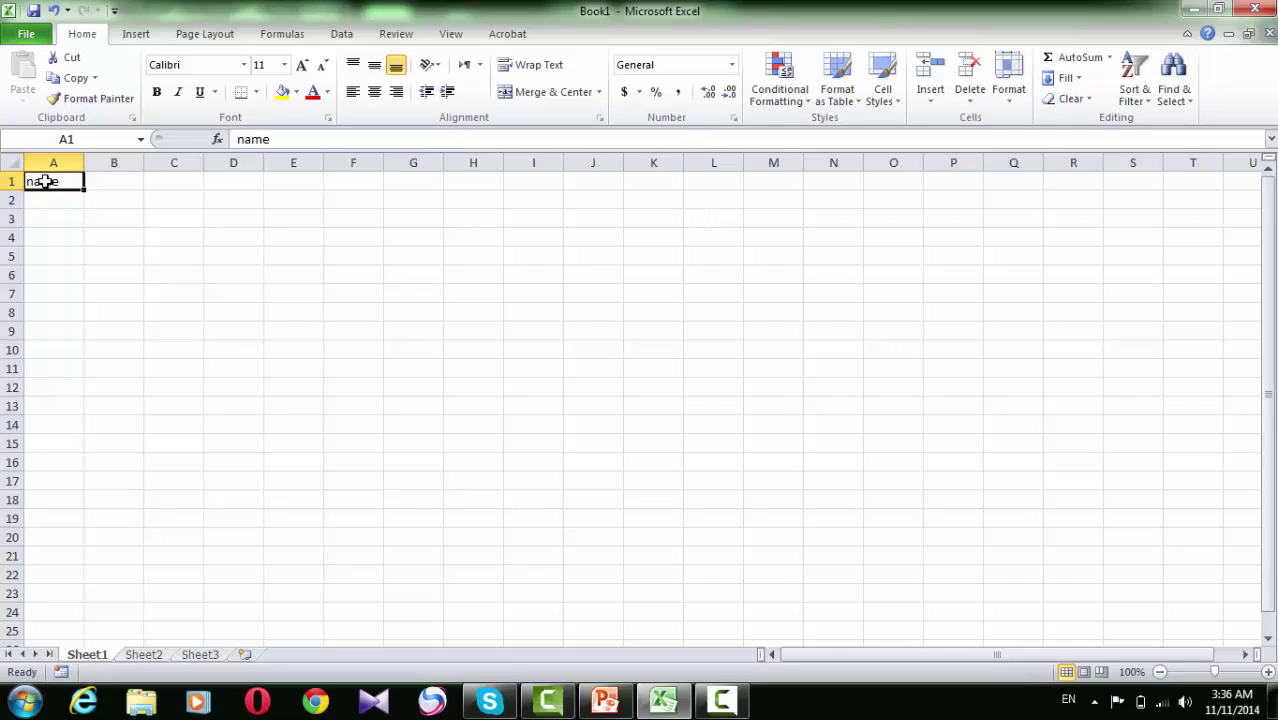
pyautogui.doubleClick(52, 181)
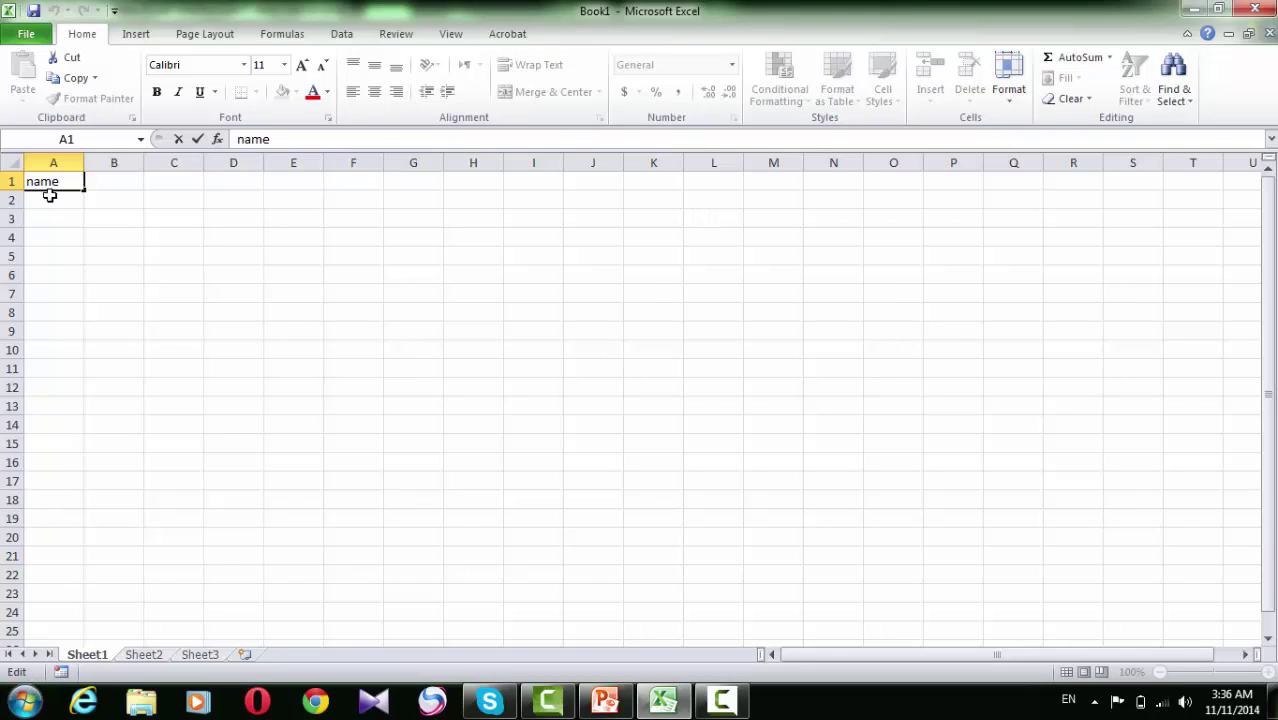
pyautogui.press('Right')
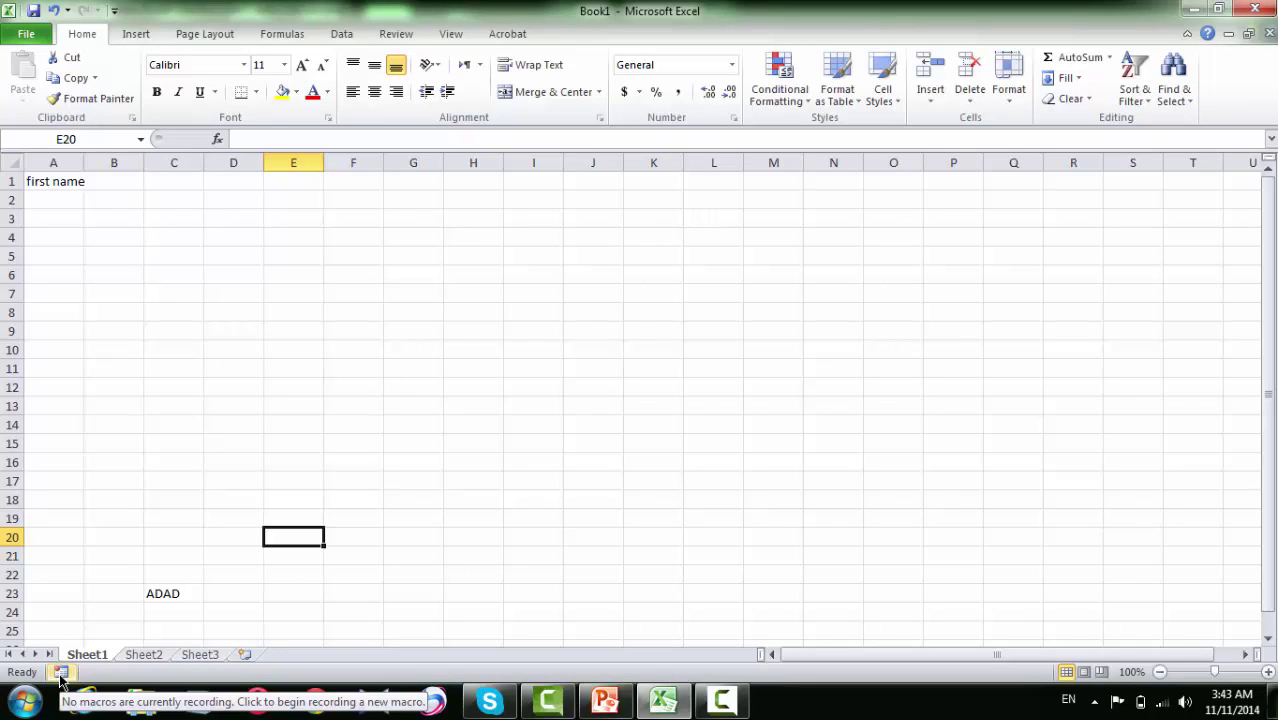
# Bring up the Record Macro settings to view the macro name, shortcut and storage options.
pyautogui.click(61, 672)
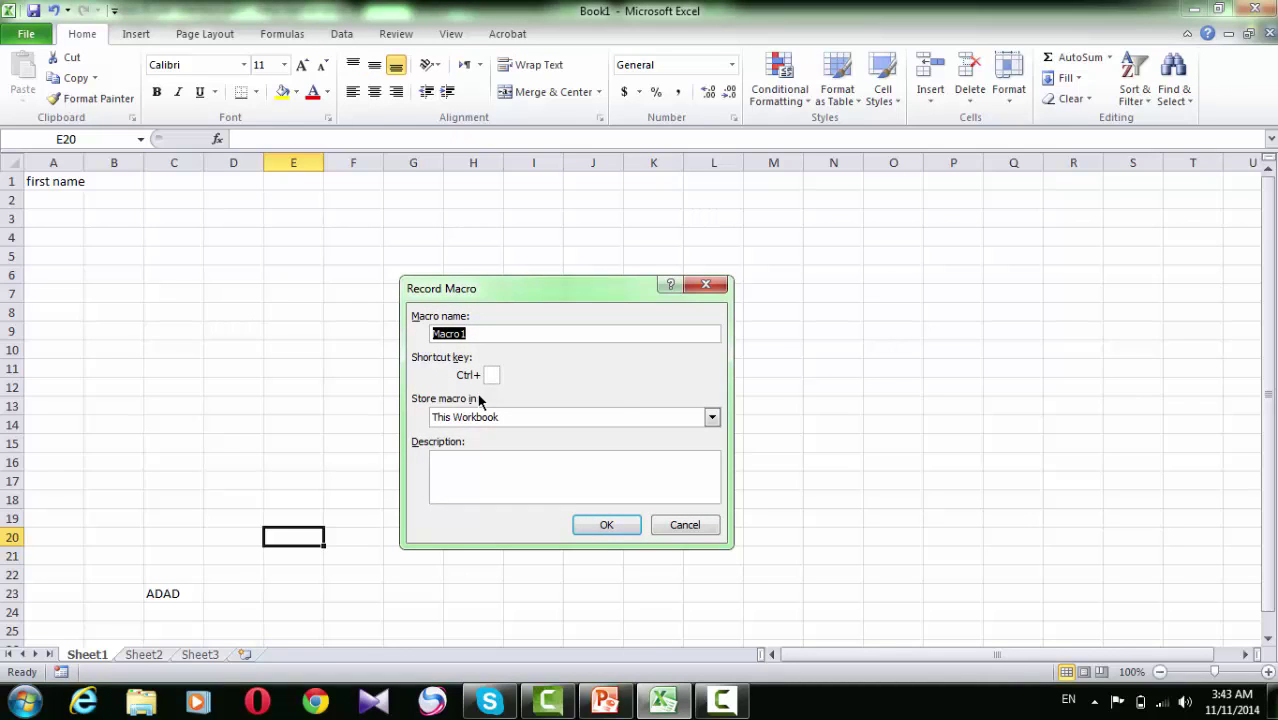
pyautogui.press('Return')
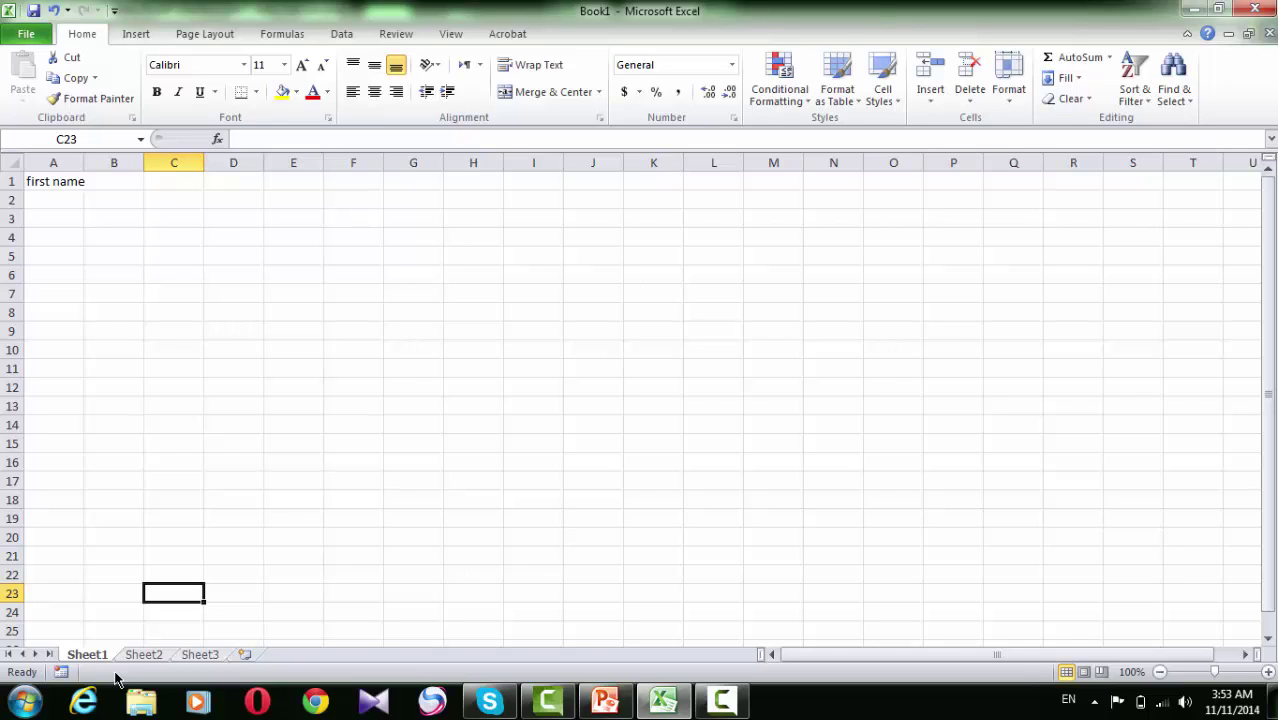
# Add the Caps Lock, Num Lock and Scroll Lock indicators to the status bar.
pyautogui.rightClick(116, 678)
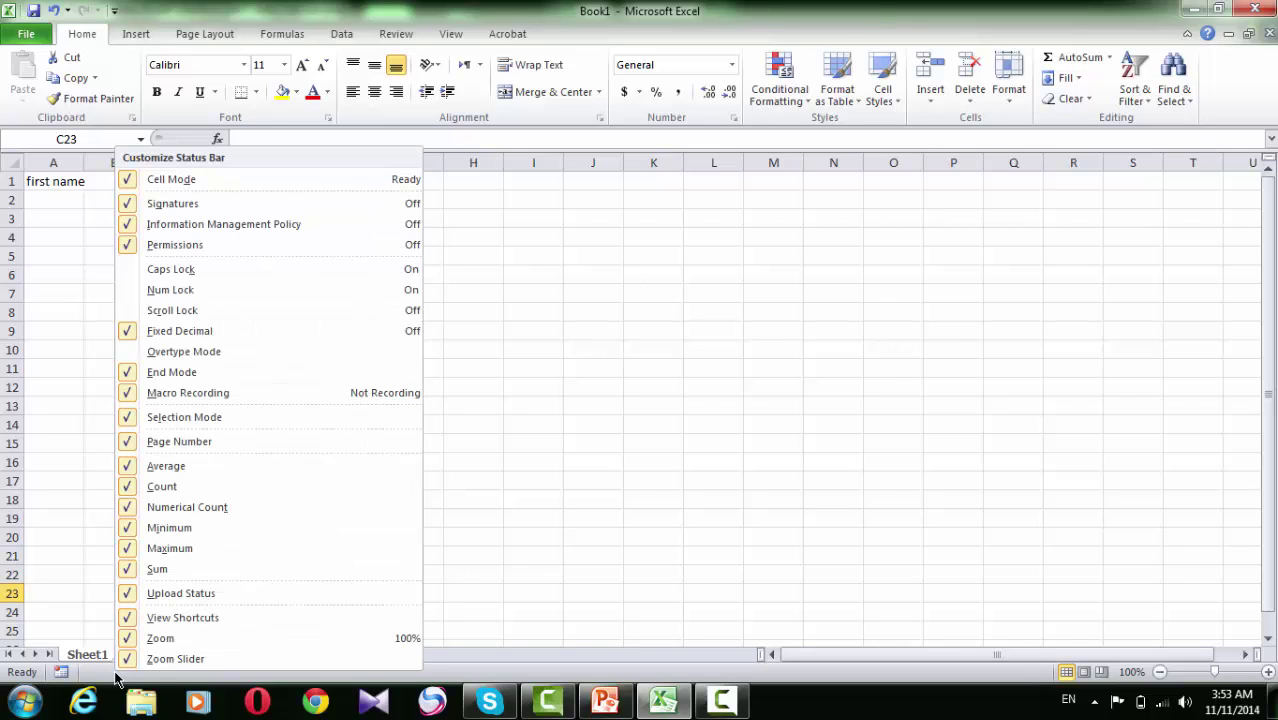
pyautogui.click(141, 280)
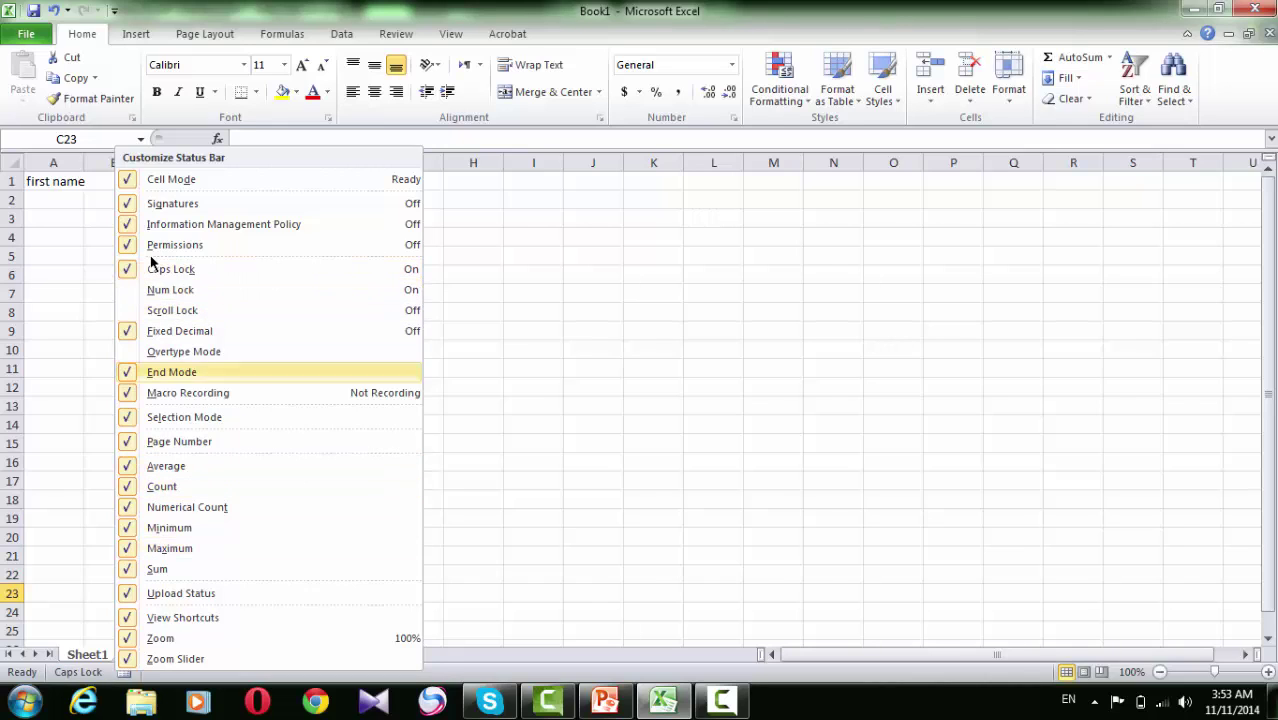
pyautogui.click(156, 291)
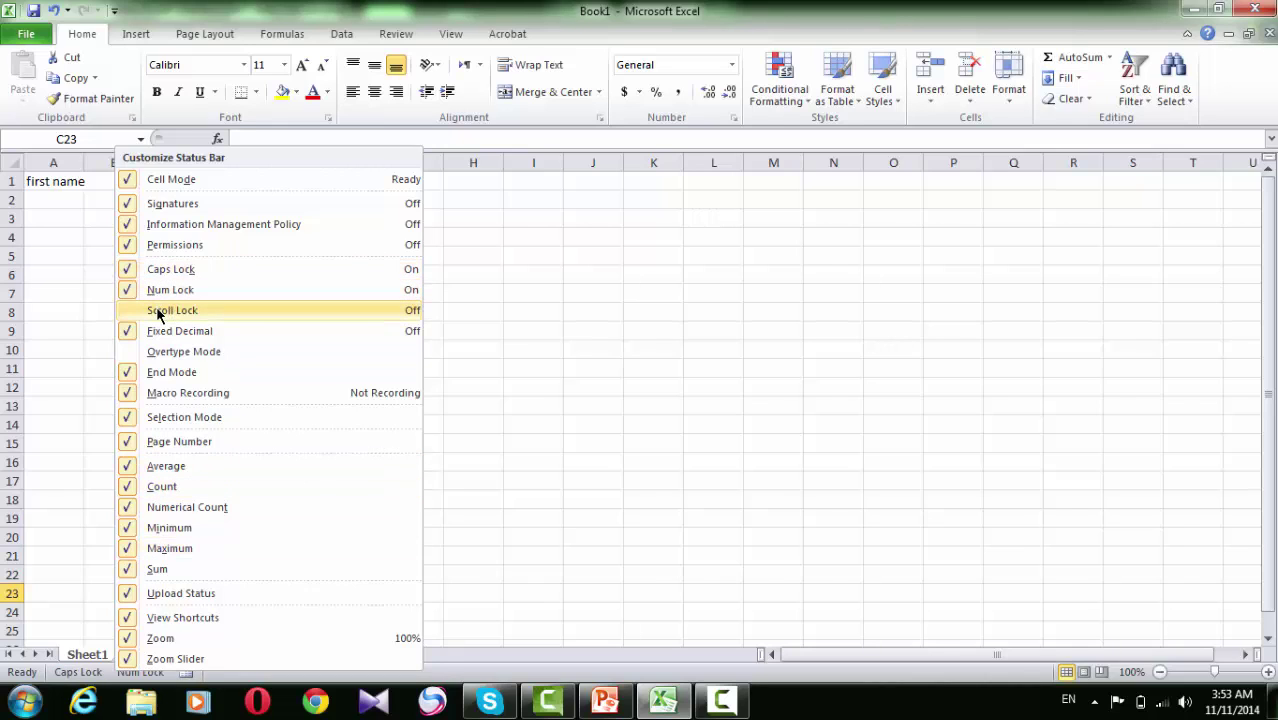
pyautogui.click(157, 313)
pyautogui.click(492, 405)
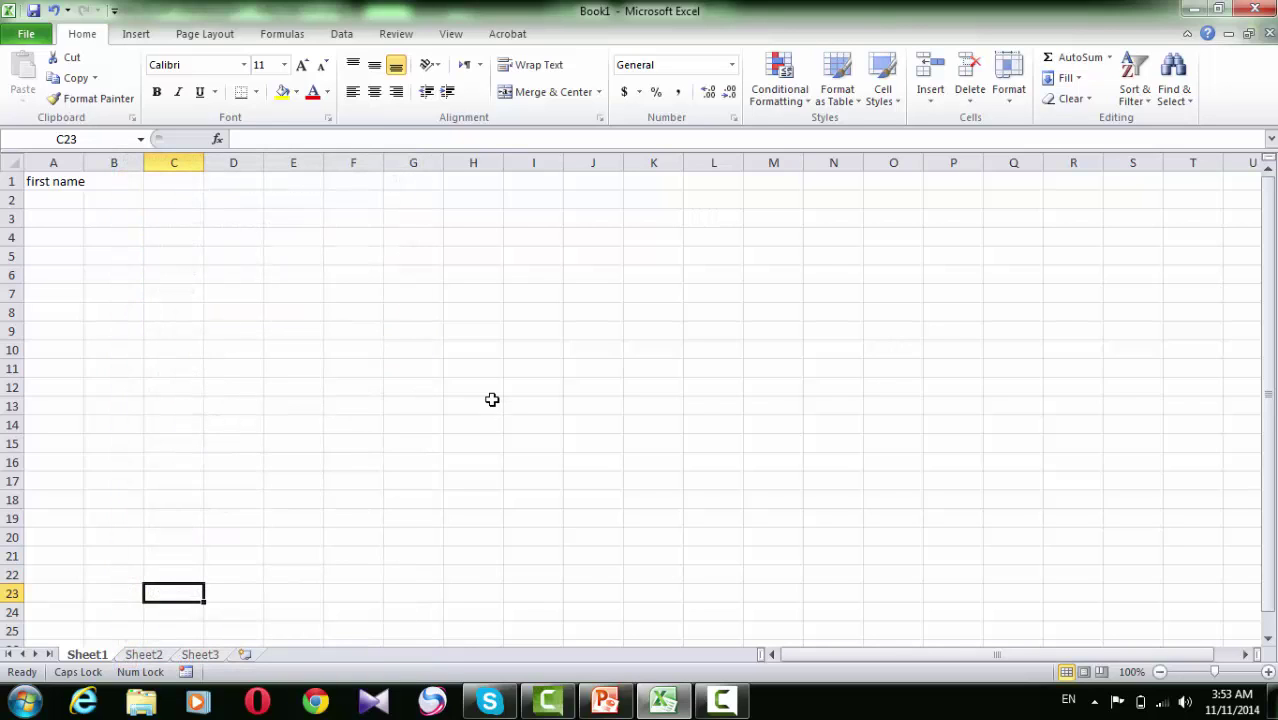
# Switch off Caps Lock and toggle Num Lock to check their status bar indicators.
pyautogui.moveTo(110, 686)
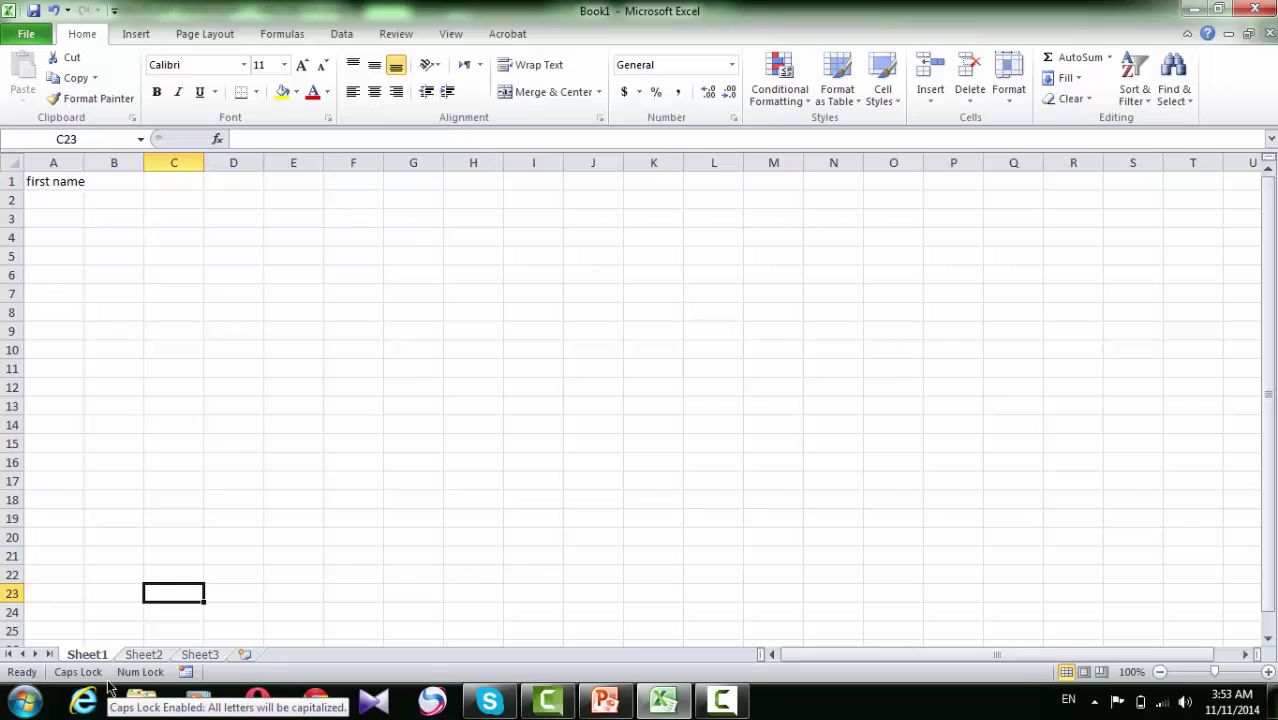
pyautogui.press('capslock')
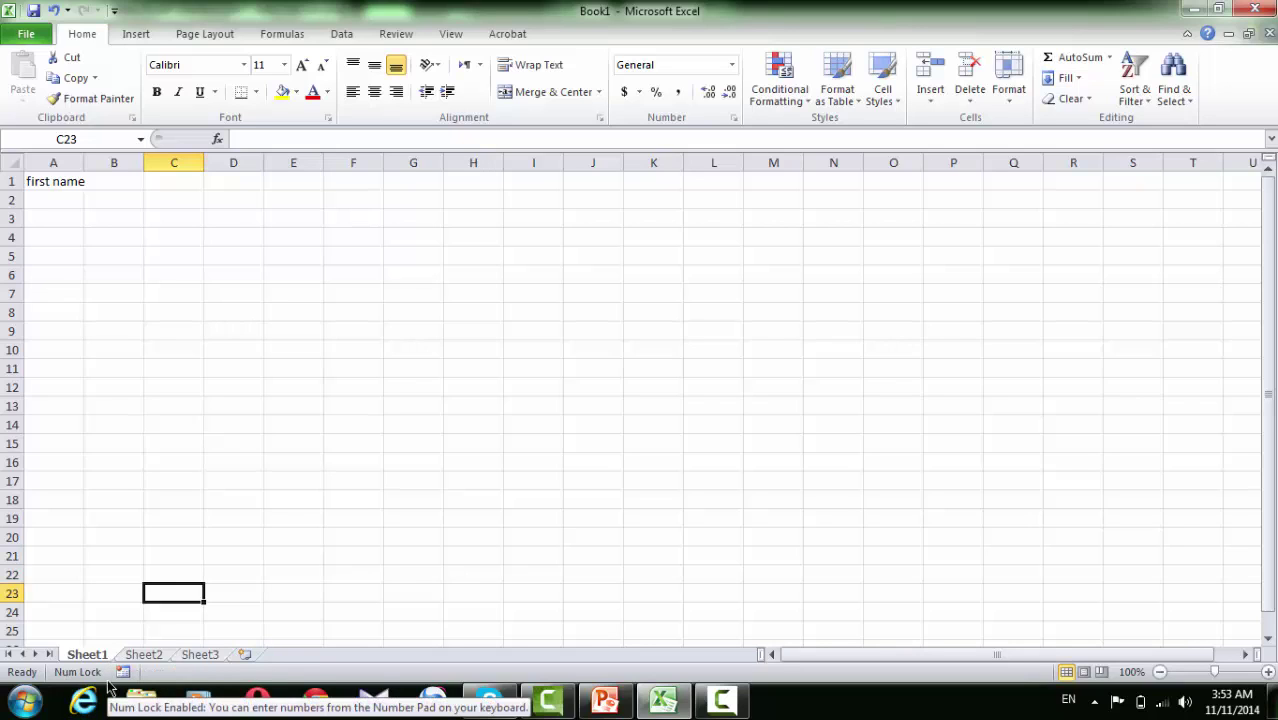
pyautogui.press('Num_Lock')
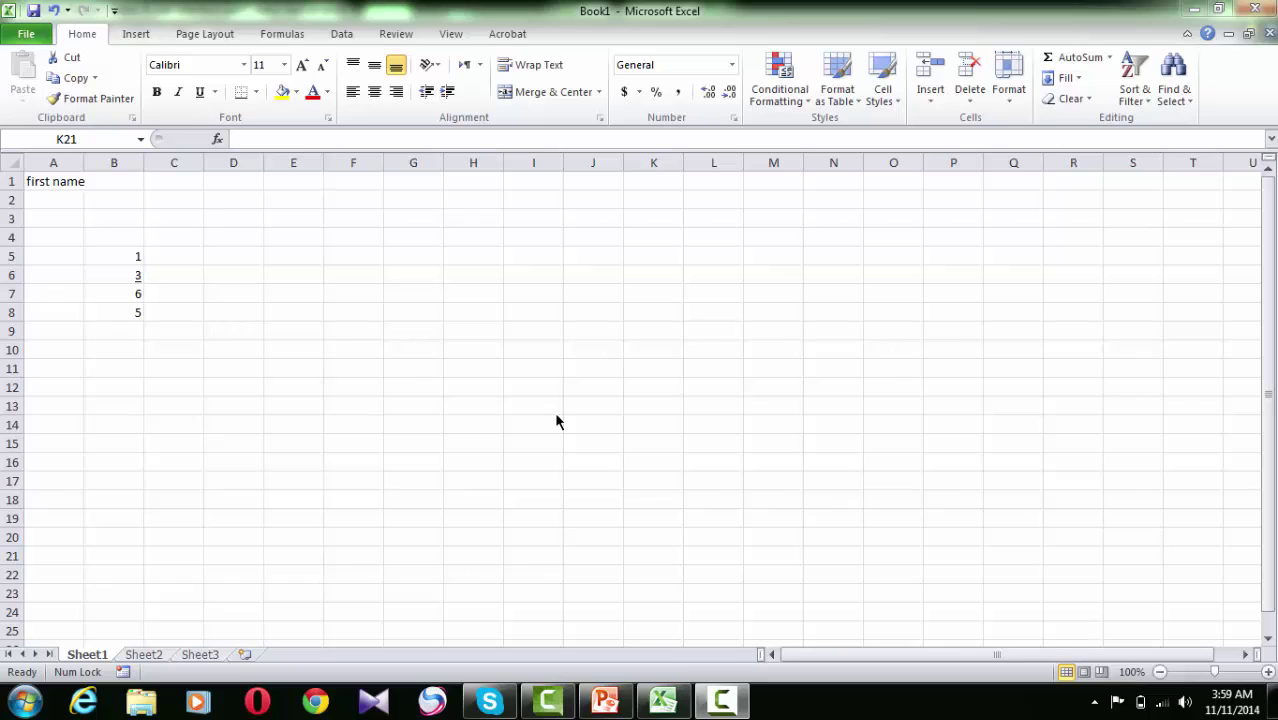
# Select the numbers in B5:B8 and add the Minimum and Maximum calculations to the status bar.
pyautogui.click(131, 254)
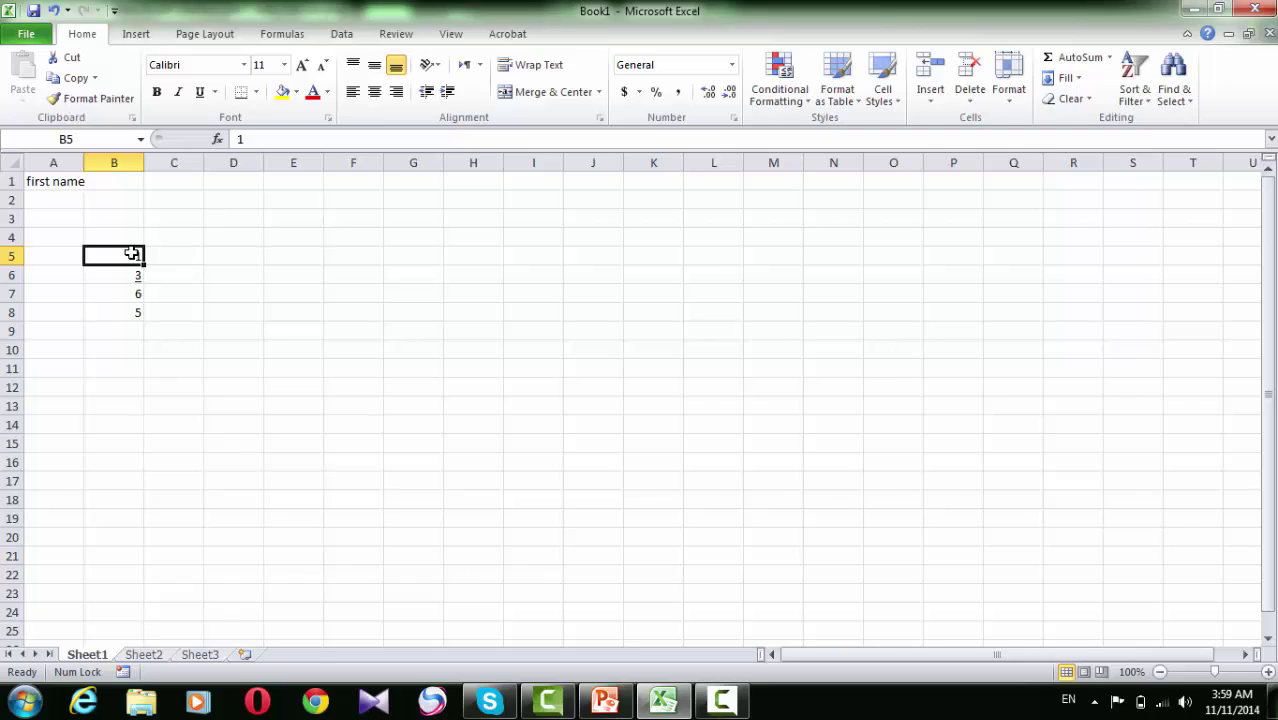
pyautogui.moveTo(125, 252); pyautogui.dragTo(130, 313)
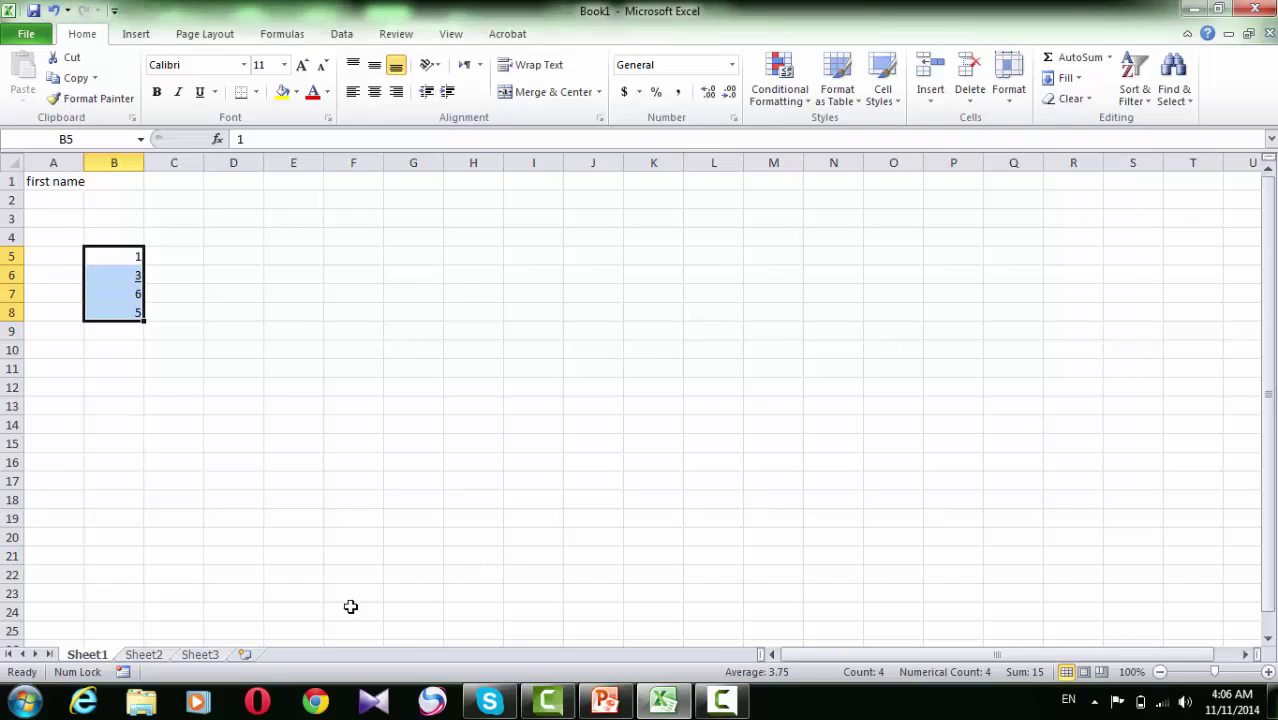
pyautogui.rightClick(345, 676)
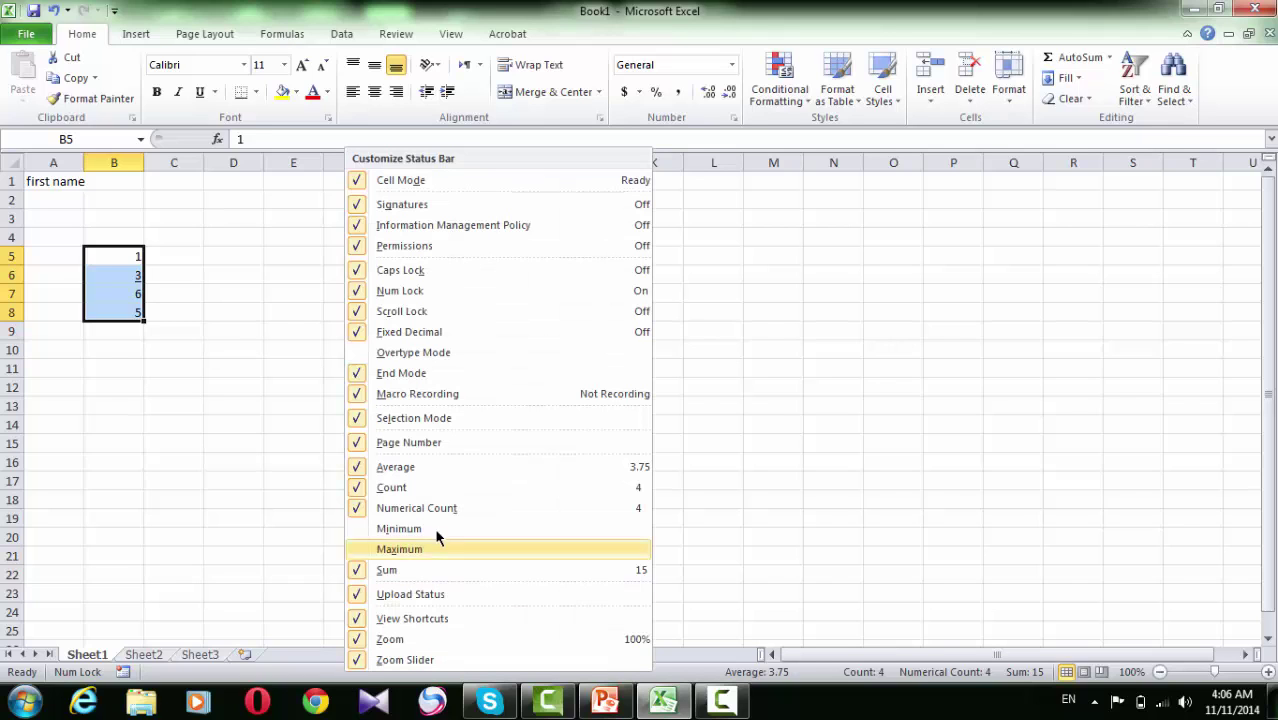
pyautogui.click(363, 530)
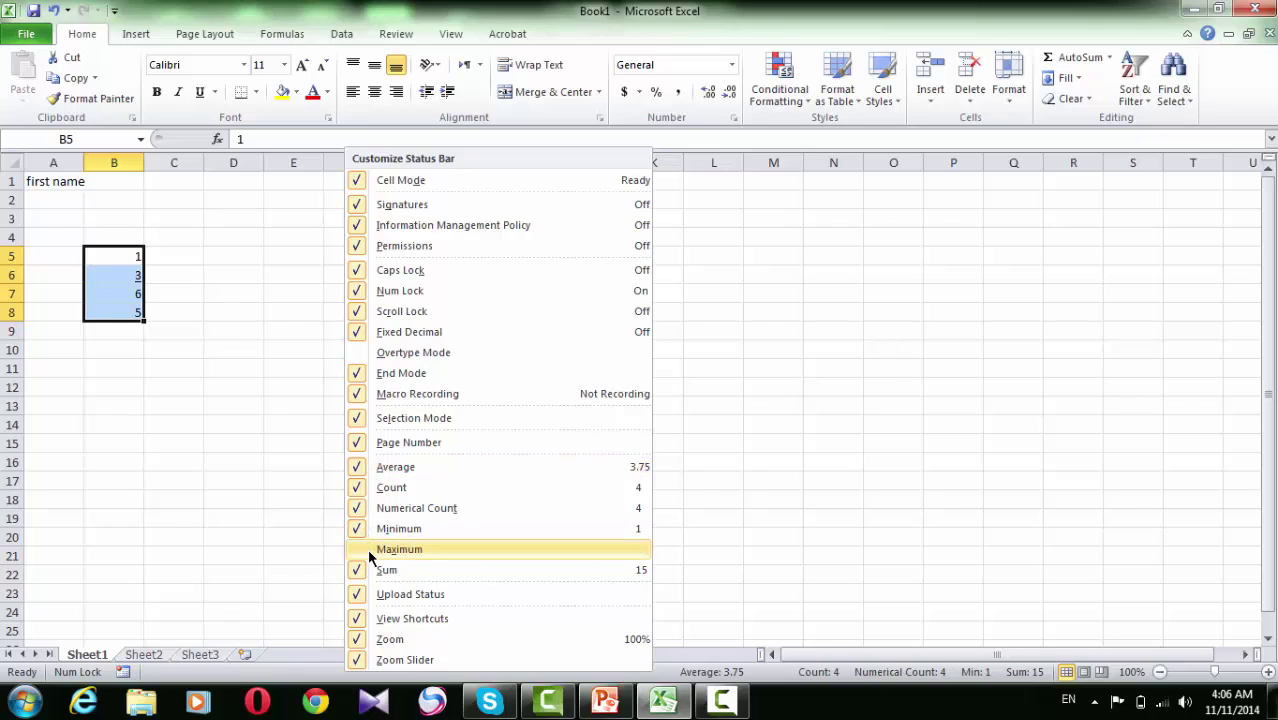
pyautogui.click(367, 548)
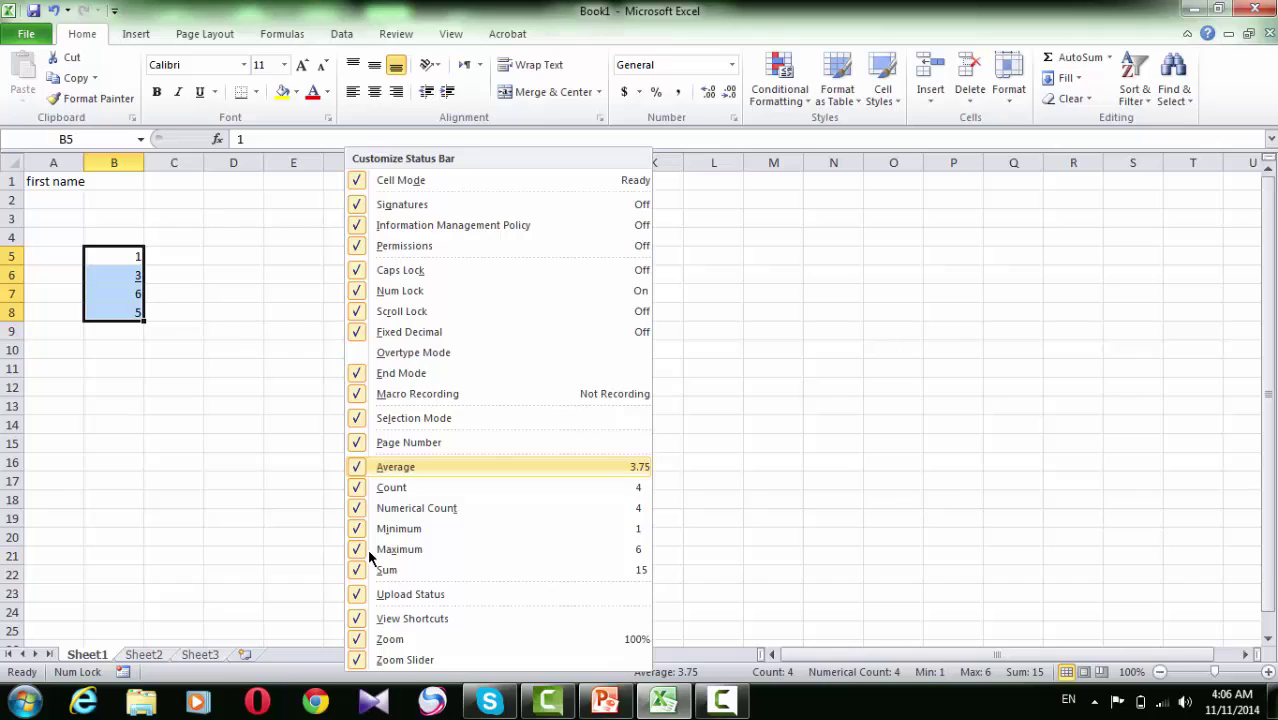
pyautogui.click(778, 541)
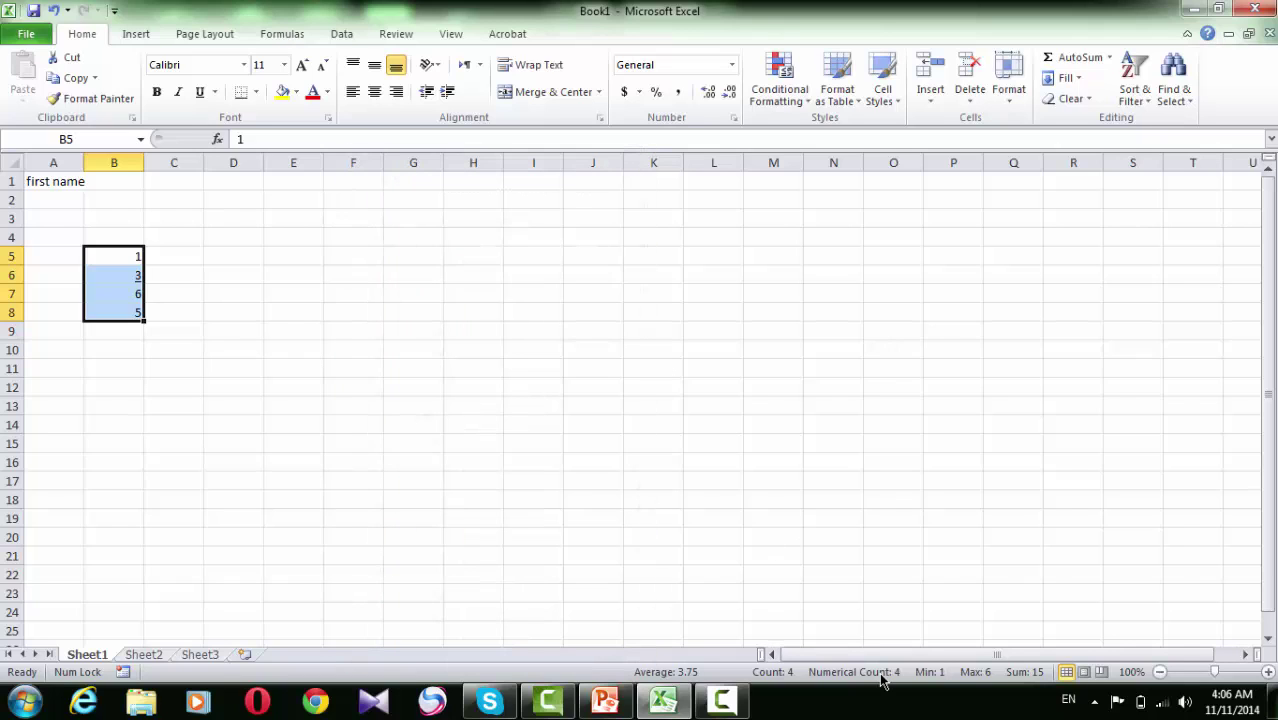
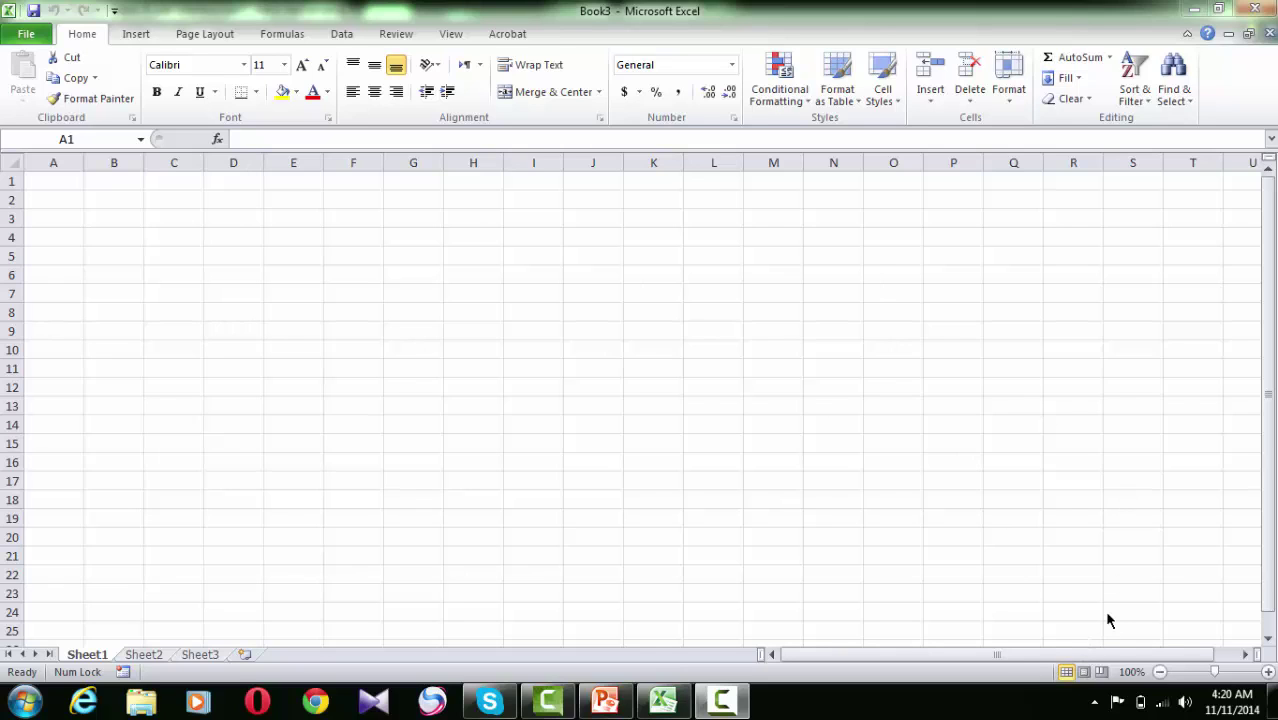
# View the blank workbook in Page Layout and Page Break Preview, dismissing the welcome message.
pyautogui.click(1084, 673)
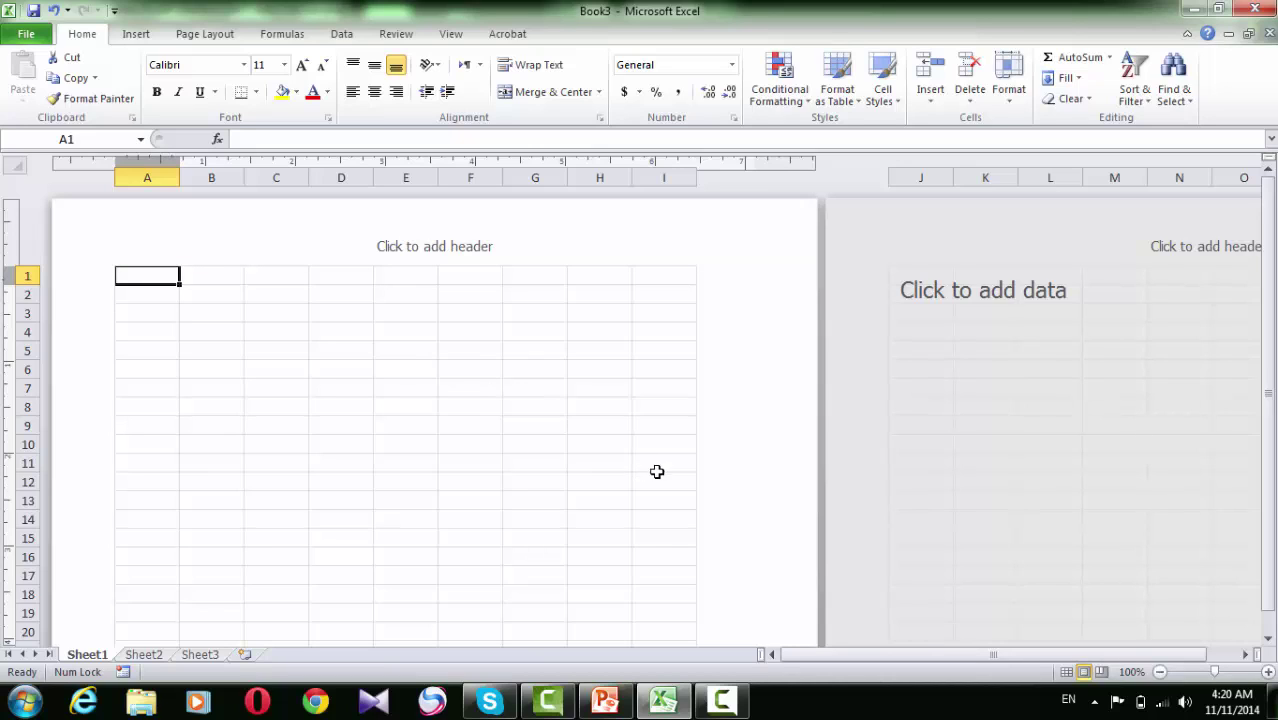
pyautogui.click(1104, 674)
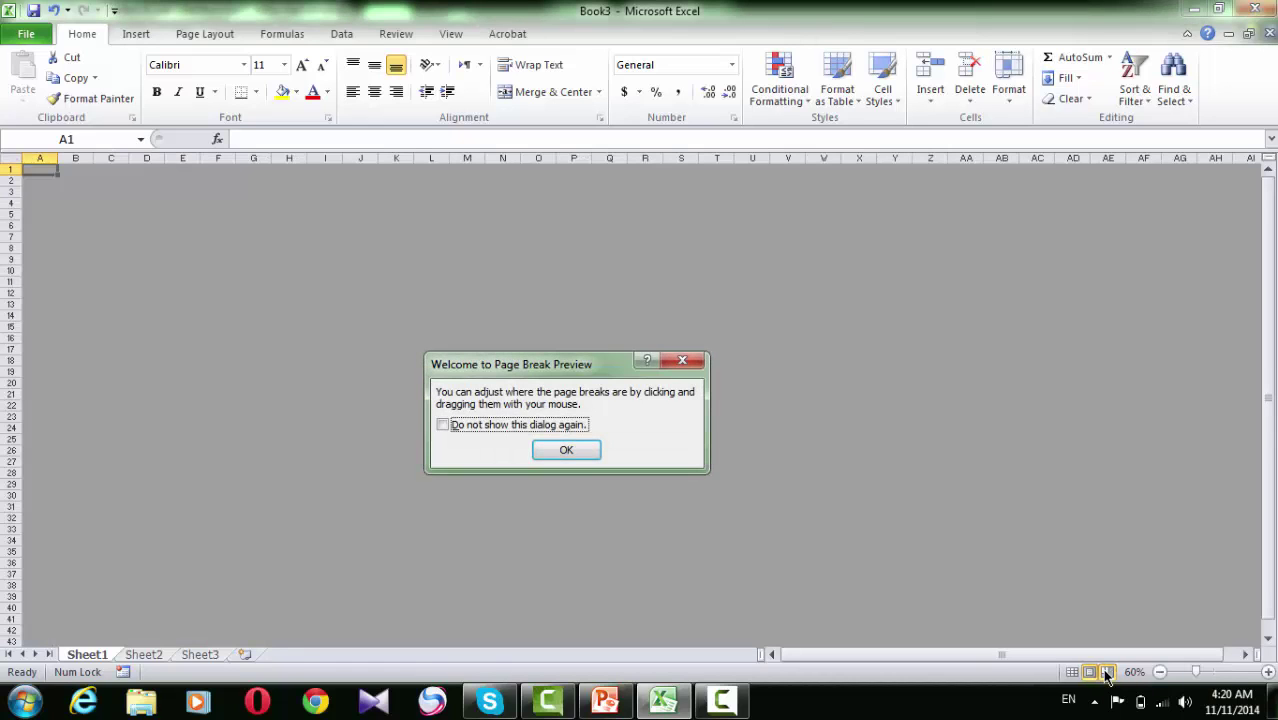
pyautogui.click(566, 451)
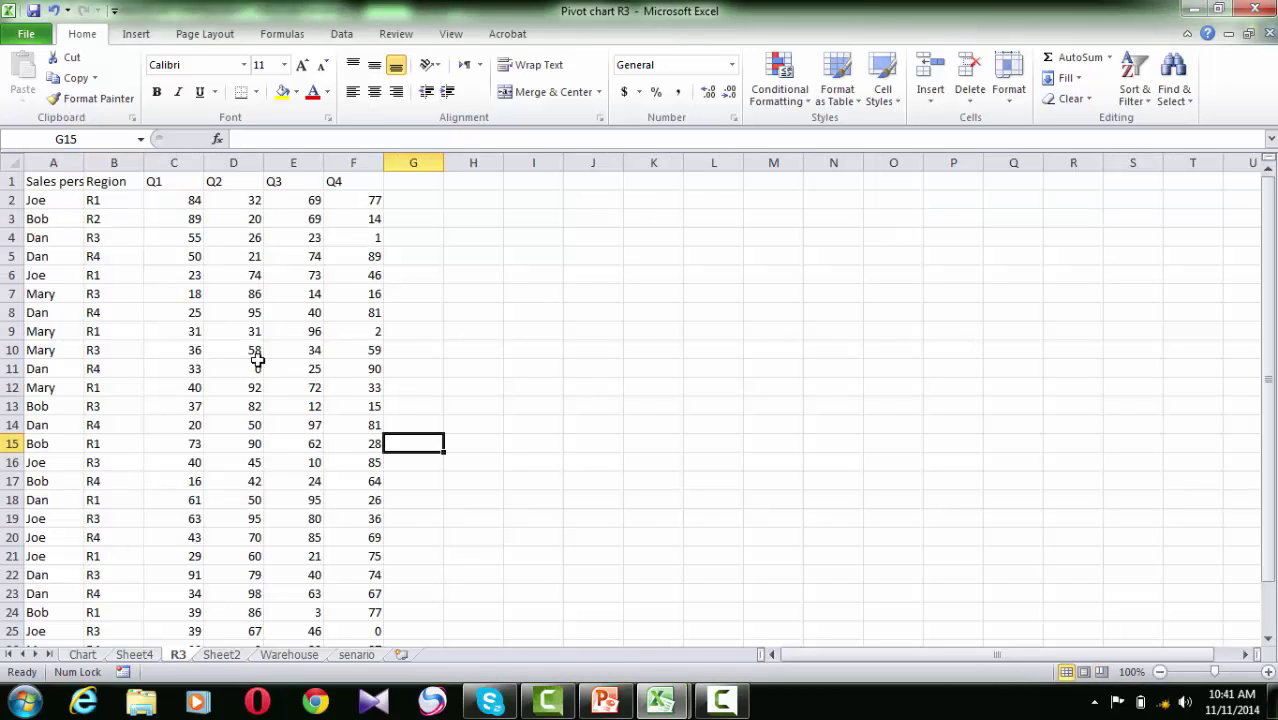
# Move down the Q2 column of sheet R3 to examine the sales data in Normal view.
pyautogui.press('Down')
pyautogui.press('Down')
pyautogui.press('Down')
pyautogui.press('Down')
pyautogui.click(258, 364)
pyautogui.press('Down')
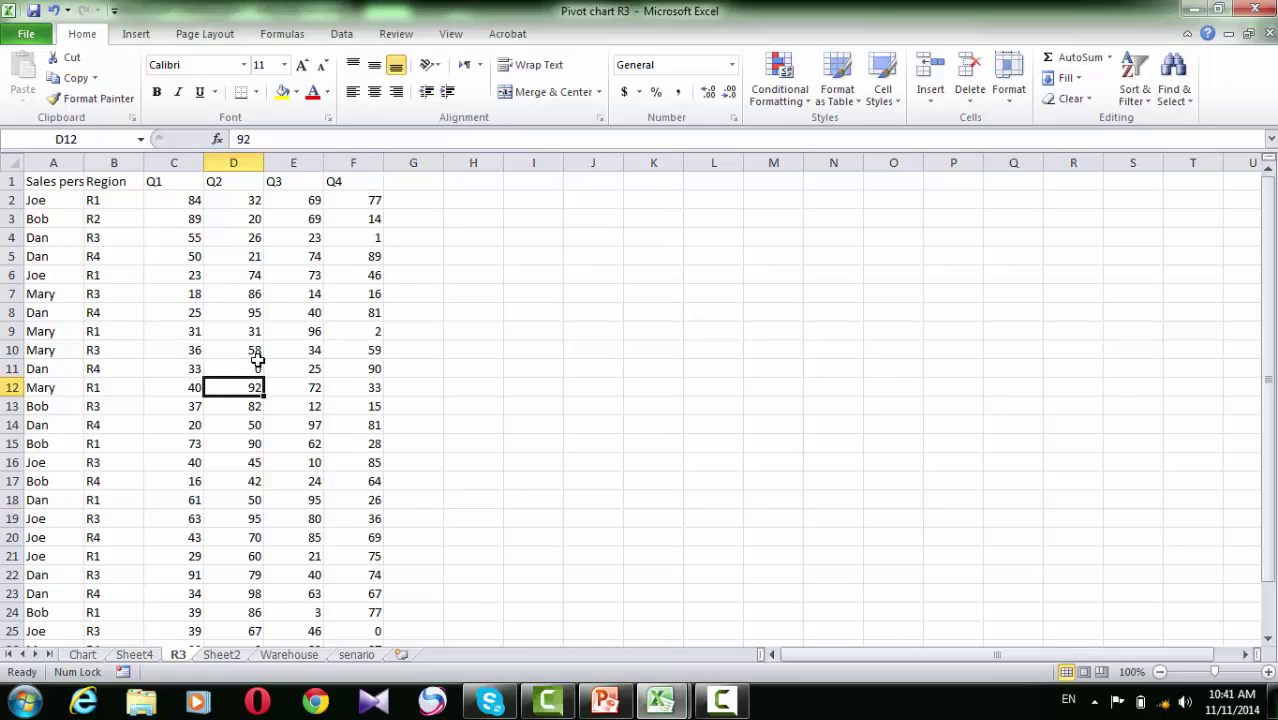
pyautogui.press('Down')
pyautogui.press('Down')
pyautogui.press('Down')
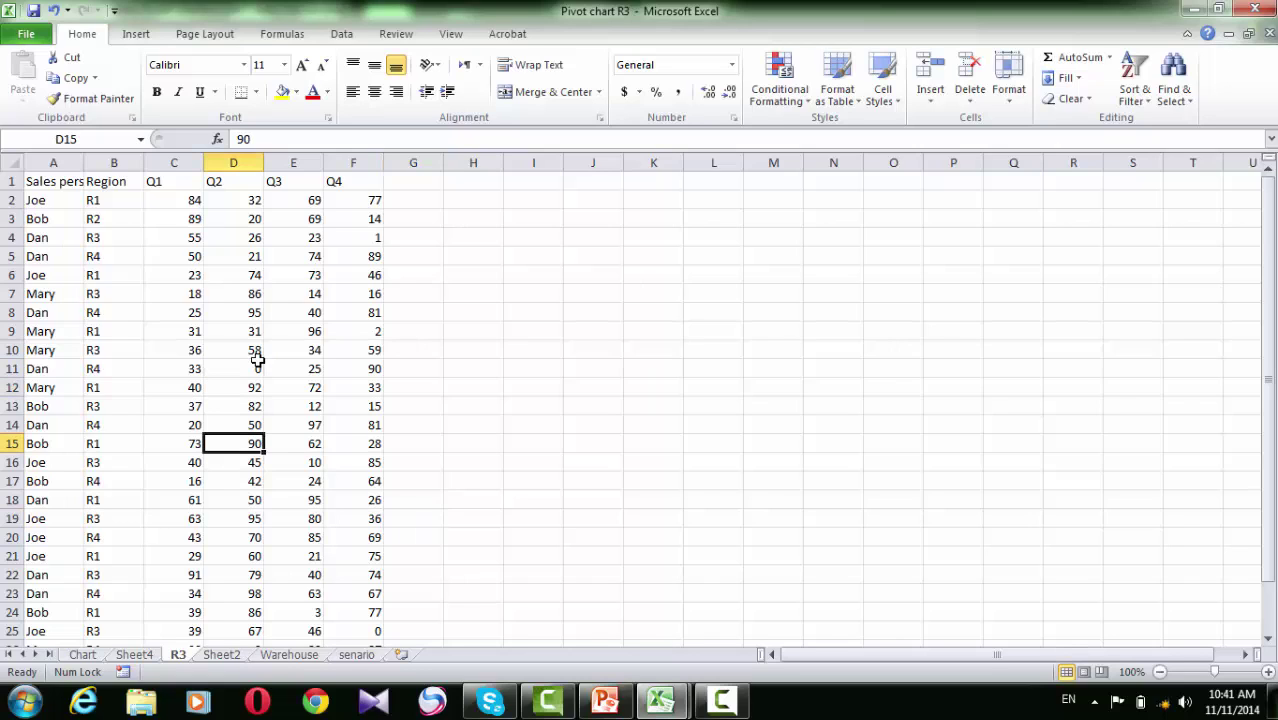
# Display sheet R3 in Page Layout view and move down the Q4 column to examine the page arrangement.
pyautogui.click(1085, 672)
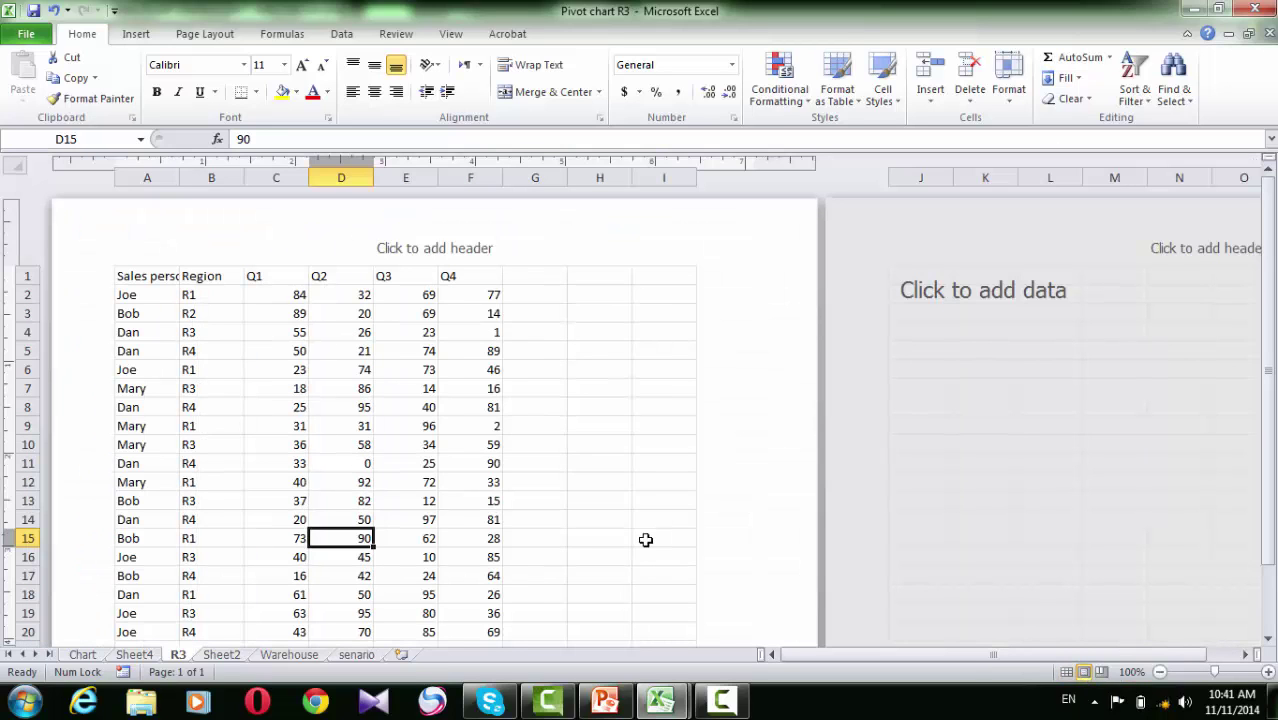
pyautogui.click(481, 487)
pyautogui.press('Down')
pyautogui.press('Down')
pyautogui.press('Down')
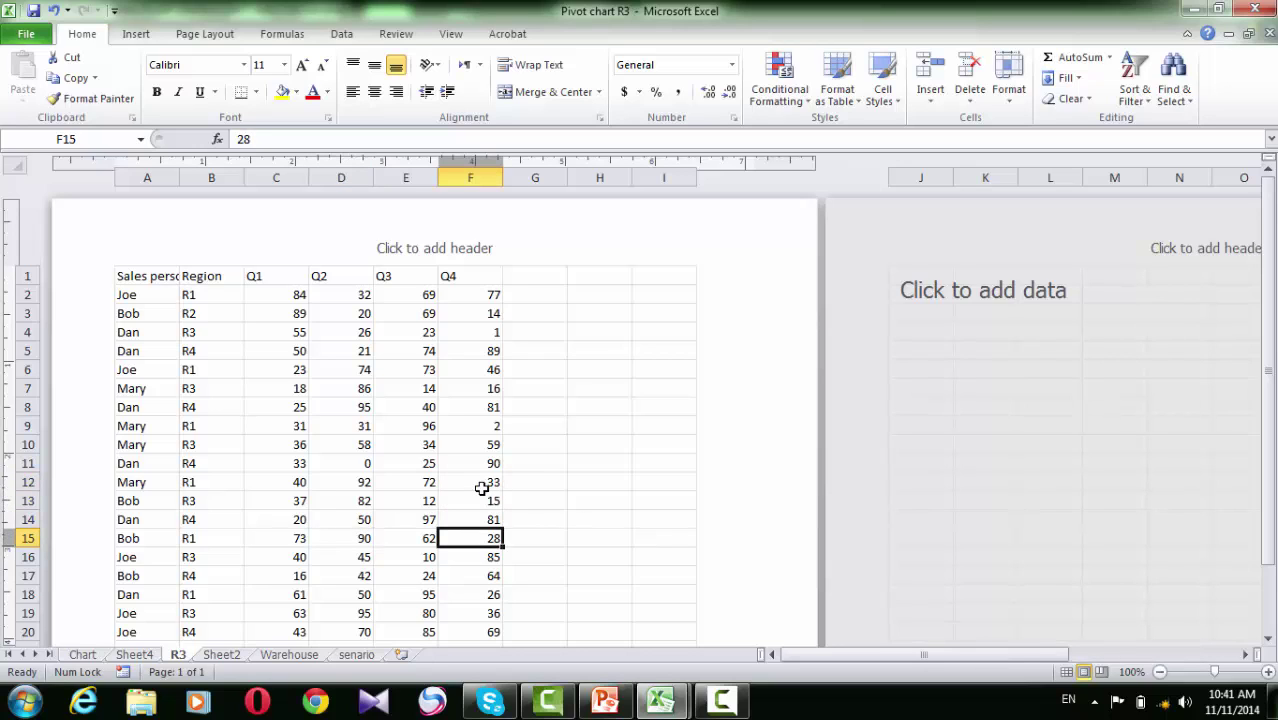
pyautogui.press('Down')
pyautogui.press('Down')
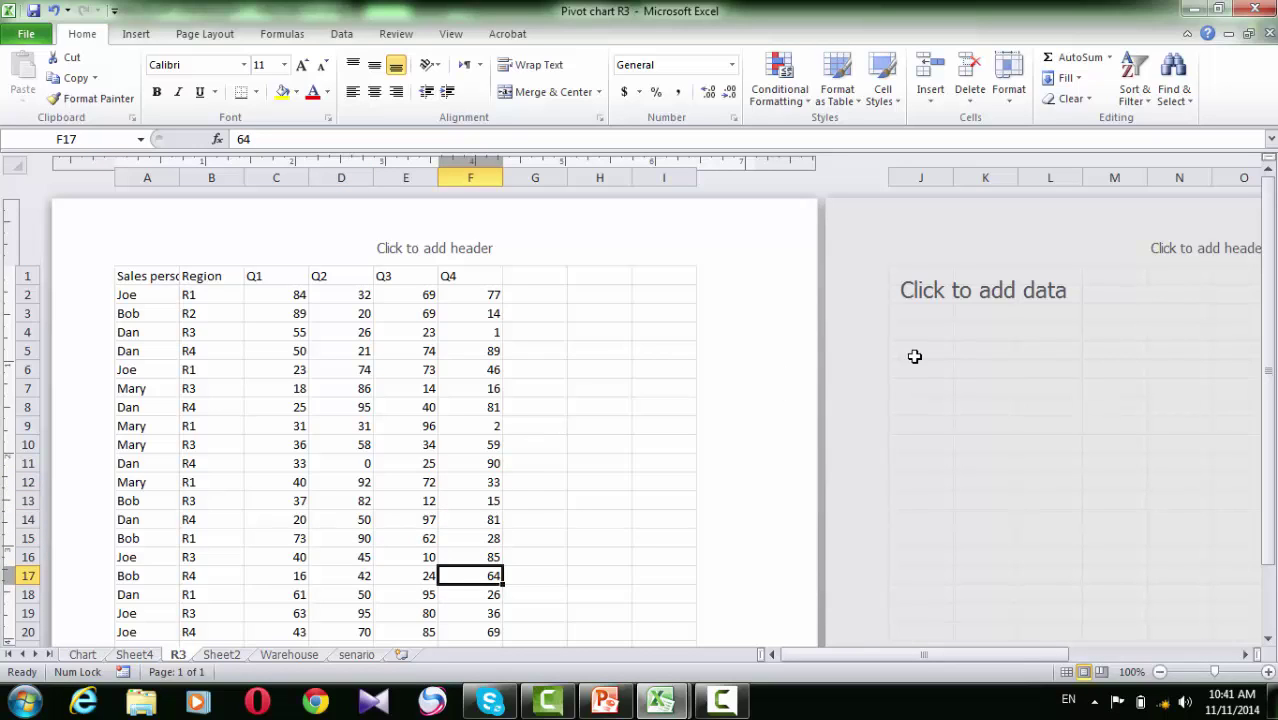
pyautogui.moveTo(1268, 282); pyautogui.dragTo(1266, 132)
# Return sheet R3 to Normal view and move down column J to row 52 to examine the dashed page-break lines.
pyautogui.click(1067, 672)
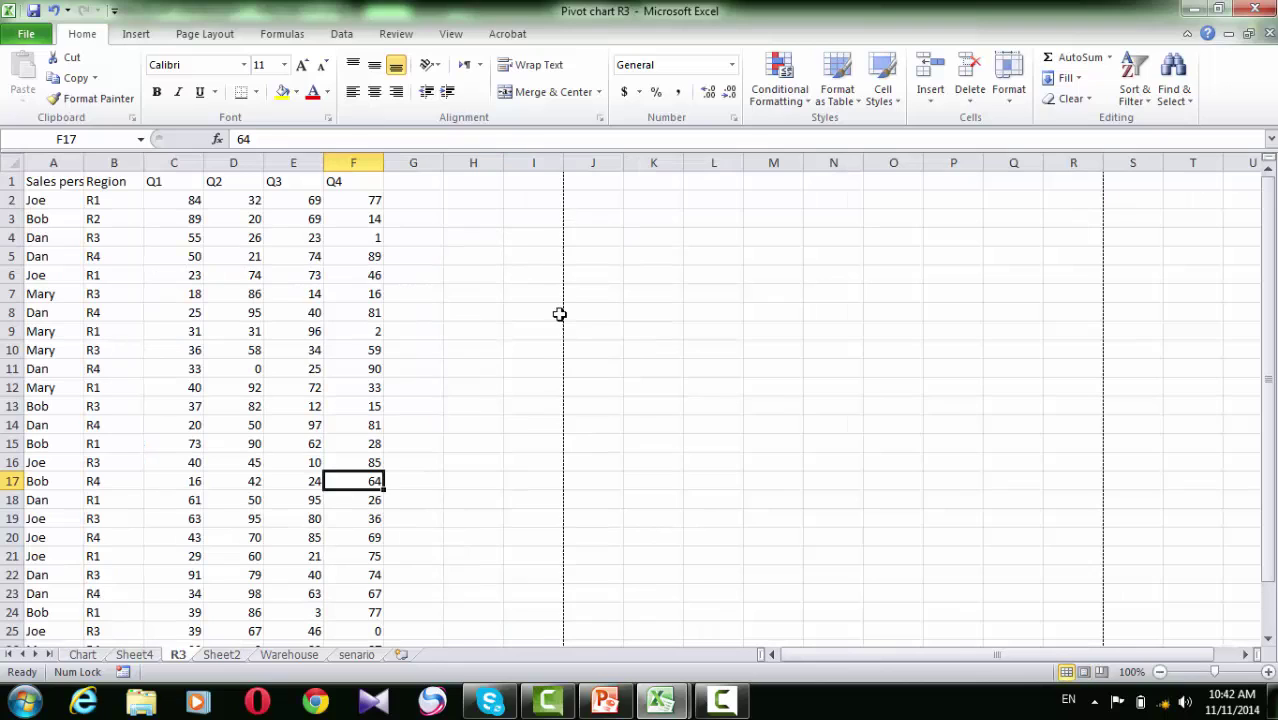
pyautogui.click(569, 526)
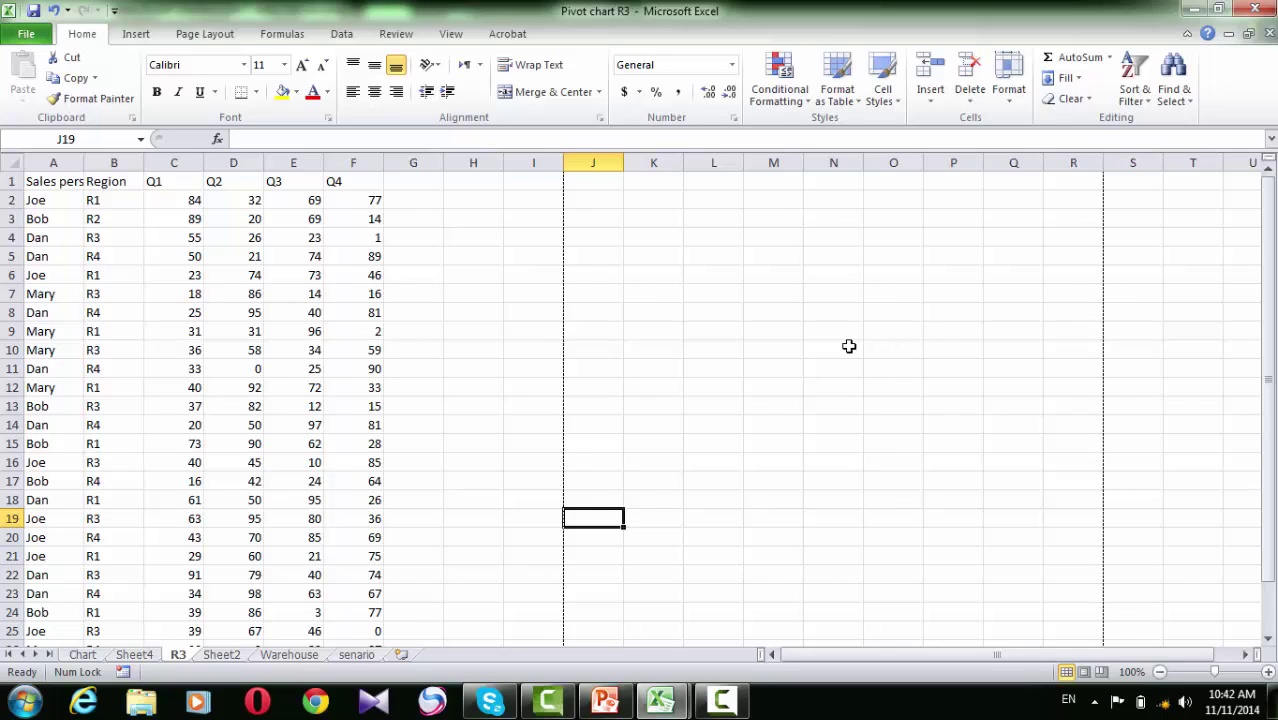
pyautogui.press('Down')
pyautogui.press('Down')
pyautogui.press('Down')
pyautogui.press('Down')
pyautogui.press('Down')
pyautogui.press('Down')
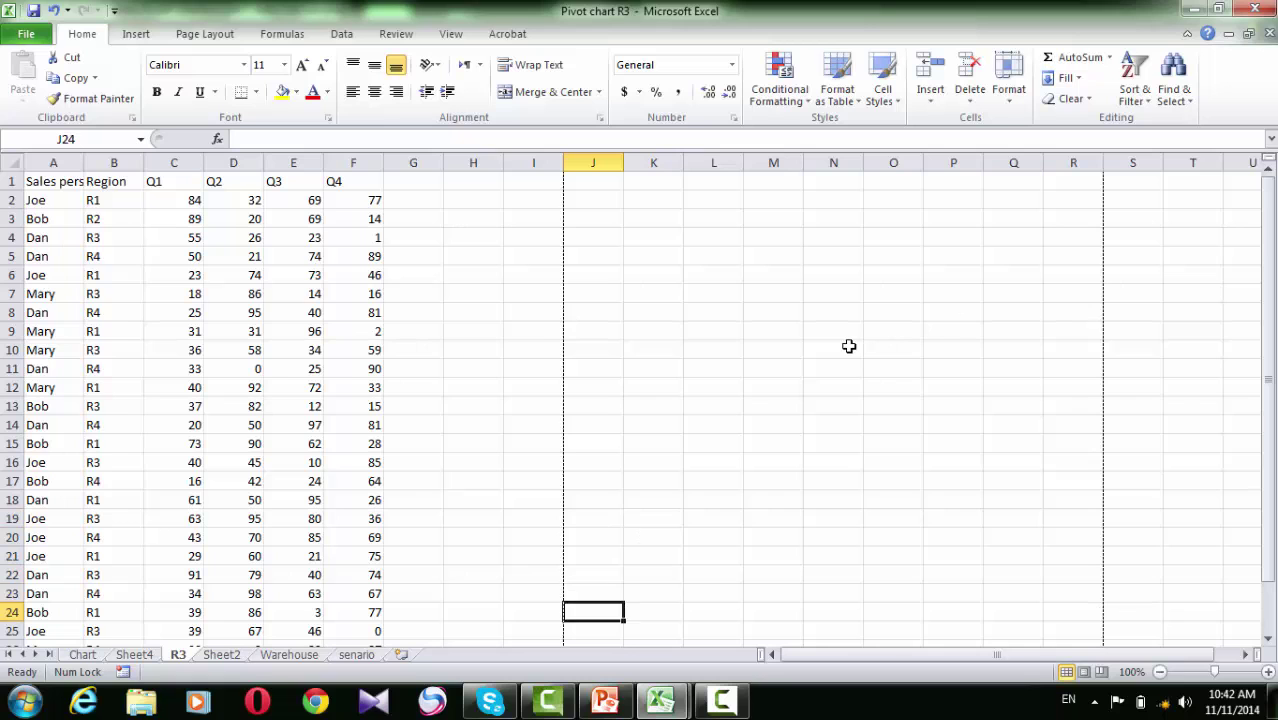
pyautogui.press('Down')
pyautogui.press('Down')
pyautogui.press('Down')
pyautogui.press('Down')
pyautogui.press('Down')
pyautogui.press('Down')
pyautogui.press('Down')
pyautogui.press('Down')
pyautogui.press('Down')
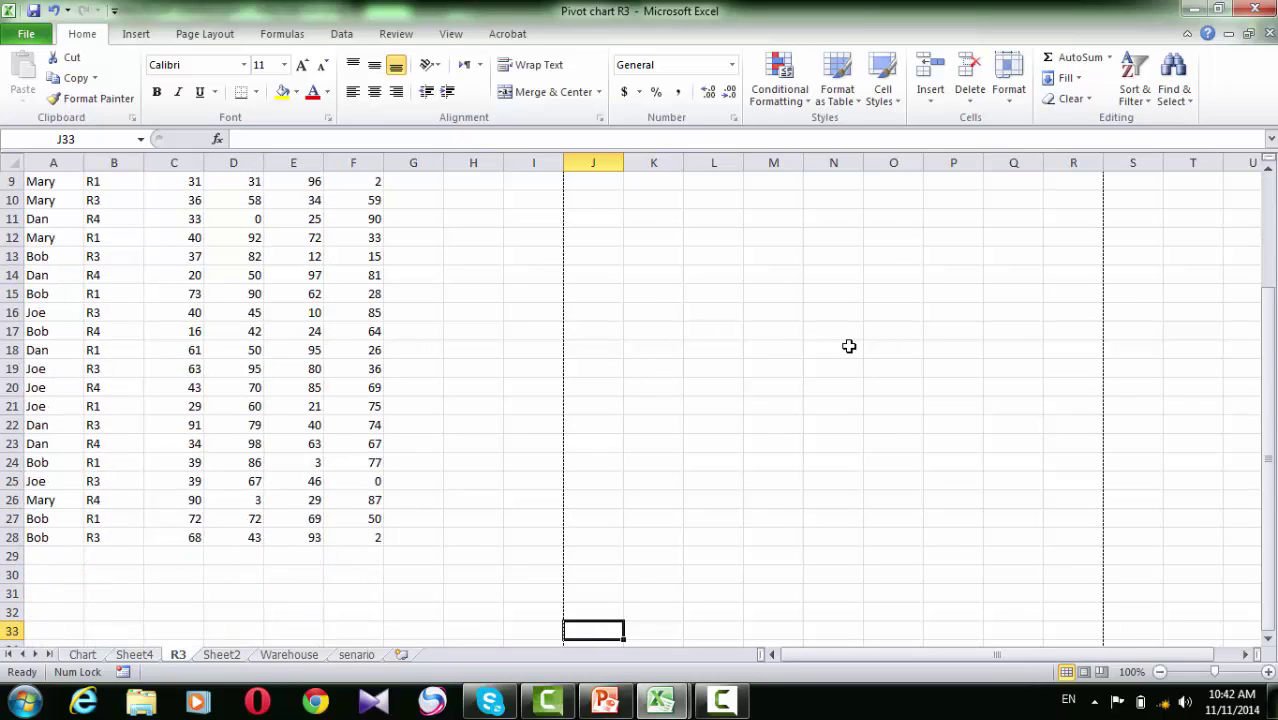
pyautogui.press('Down')
pyautogui.press('Down')
pyautogui.press('Down')
pyautogui.press('Down')
pyautogui.press('Down')
pyautogui.press('Down')
pyautogui.press('Down')
pyautogui.press('Down')
pyautogui.press('Down')
pyautogui.press('Down')
pyautogui.press('Down')
pyautogui.press('Down')
pyautogui.press('Down')
pyautogui.press('Down')
pyautogui.press('Down')
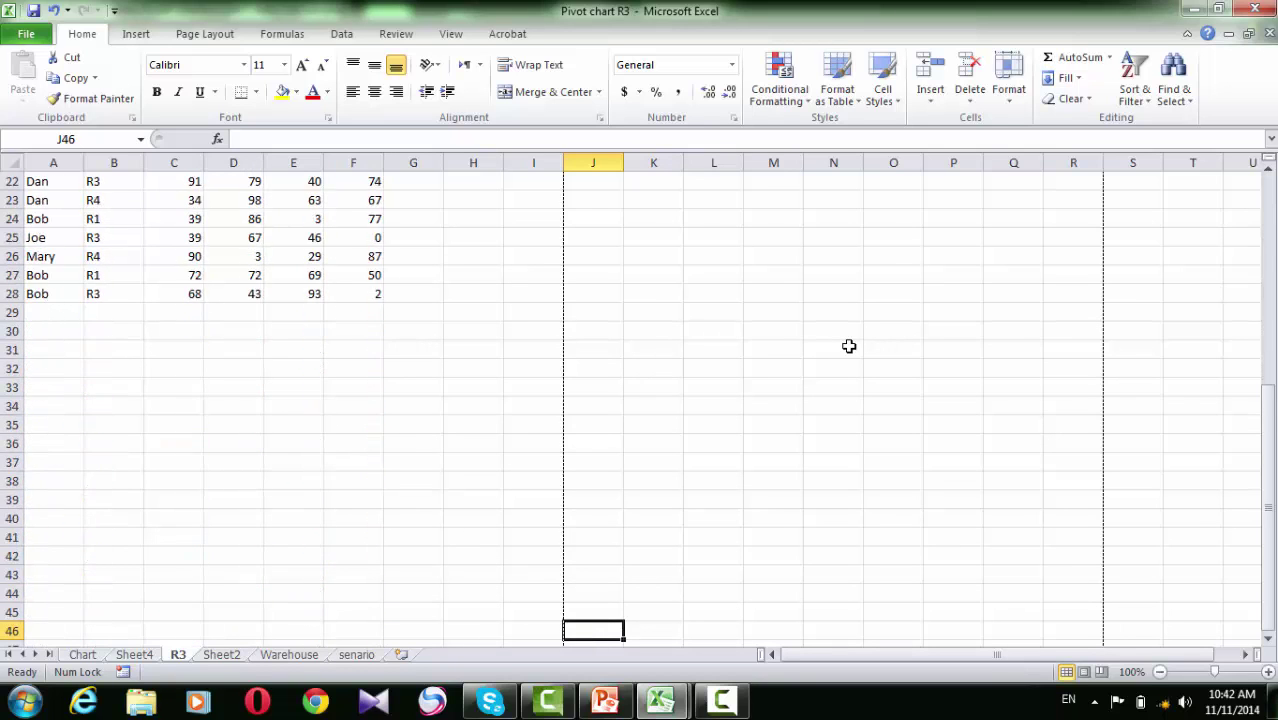
pyautogui.press('Down')
pyautogui.press('Down')
pyautogui.press('Down')
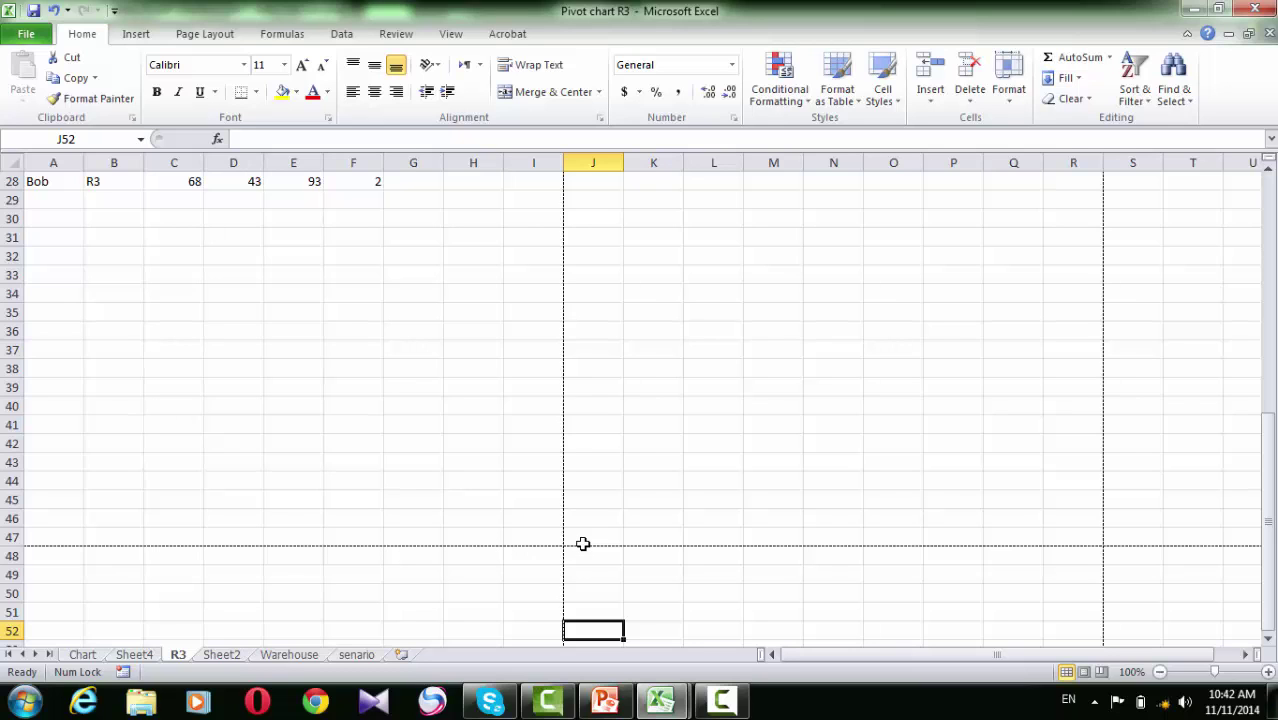
pyautogui.moveTo(1270, 525); pyautogui.dragTo(1270, 230)
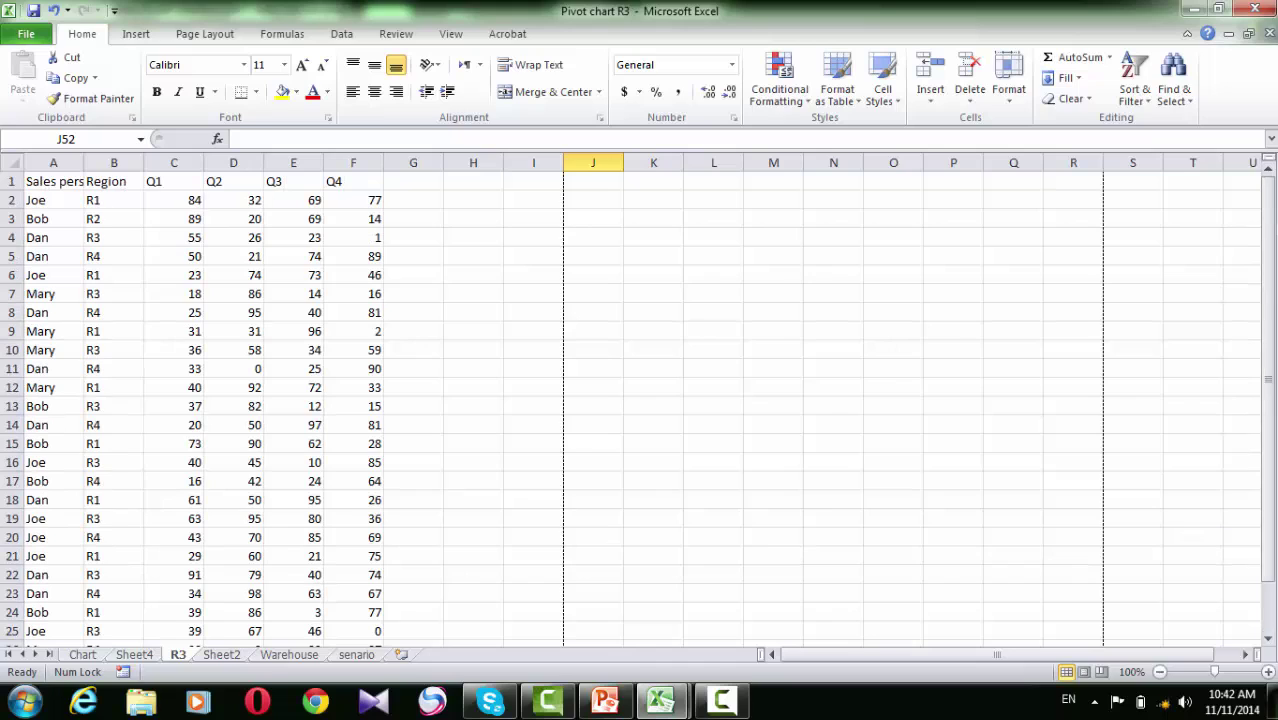
# Switch to Page Break Preview and raise the lower page boundary so the printed area ends at row 10.
pyautogui.click(1102, 672)
pyautogui.click(586, 454)
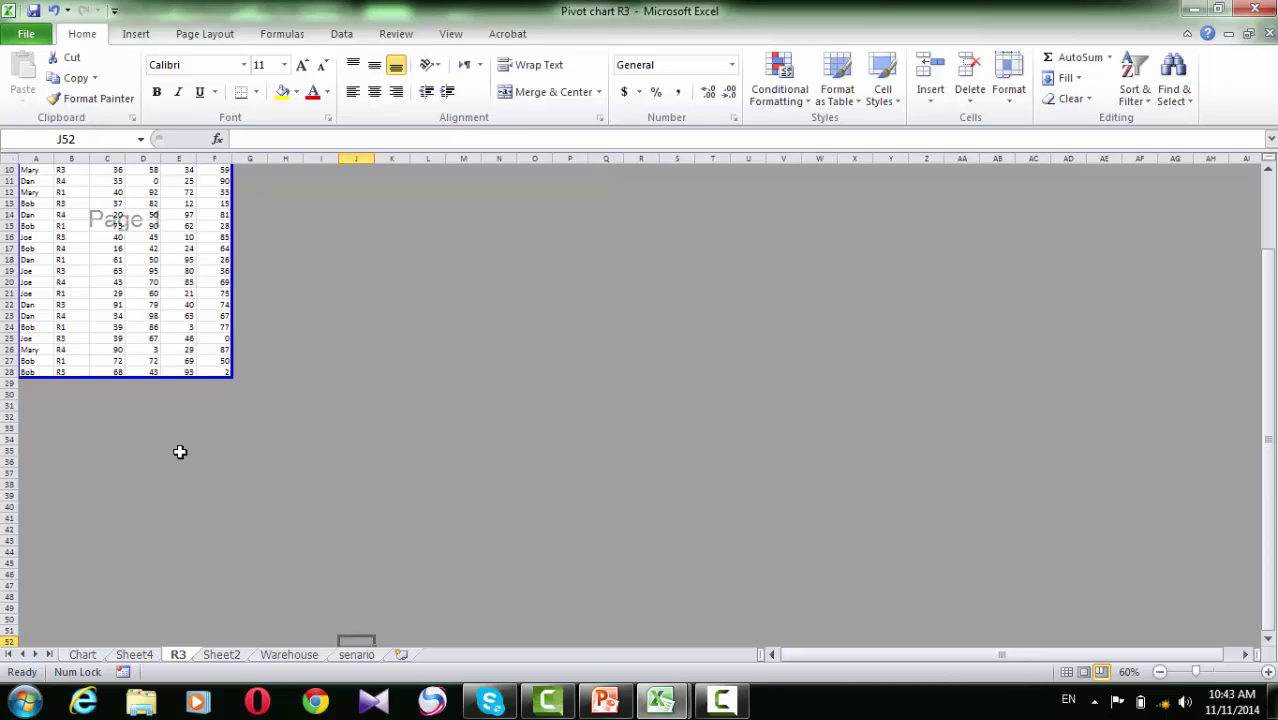
pyautogui.click(1270, 183)
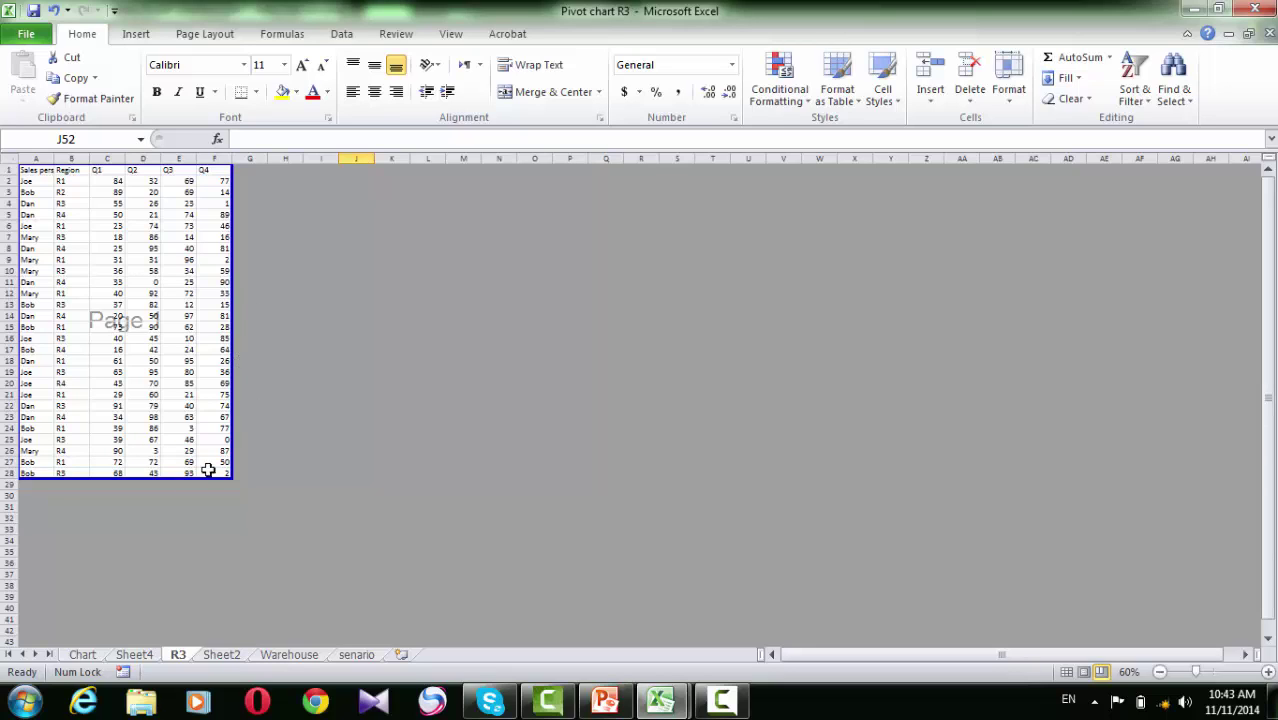
pyautogui.moveTo(139, 481); pyautogui.dragTo(115, 276)
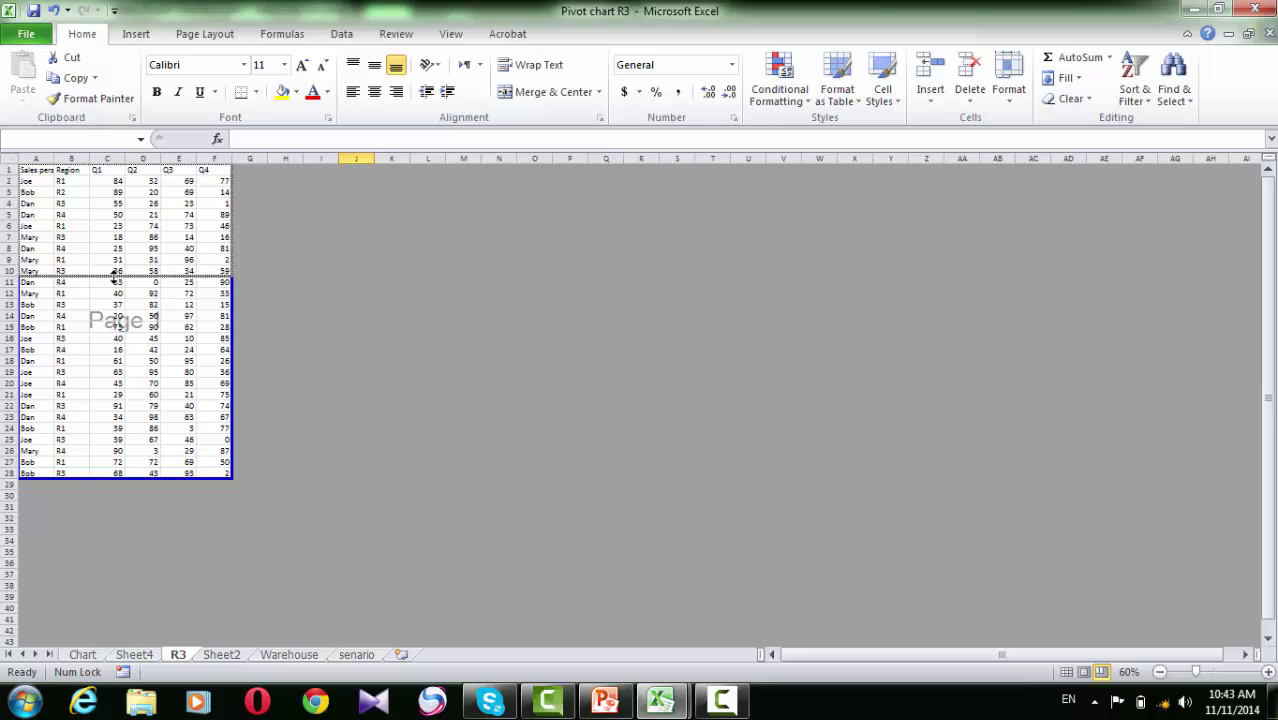
pyautogui.moveTo(115, 276)
pyautogui.mouseDown()
pyautogui.moveTo(103, 297)
pyautogui.moveTo(104, 276)
pyautogui.mouseUp()
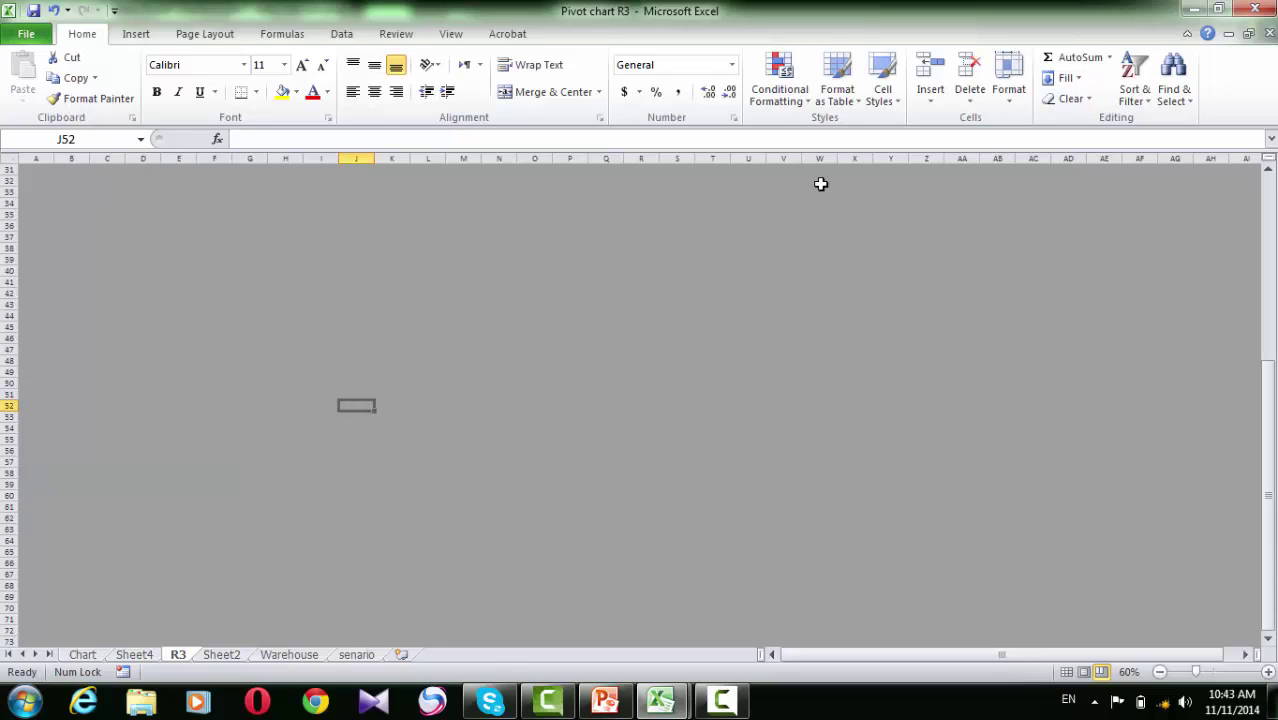
pyautogui.click(1267, 223)
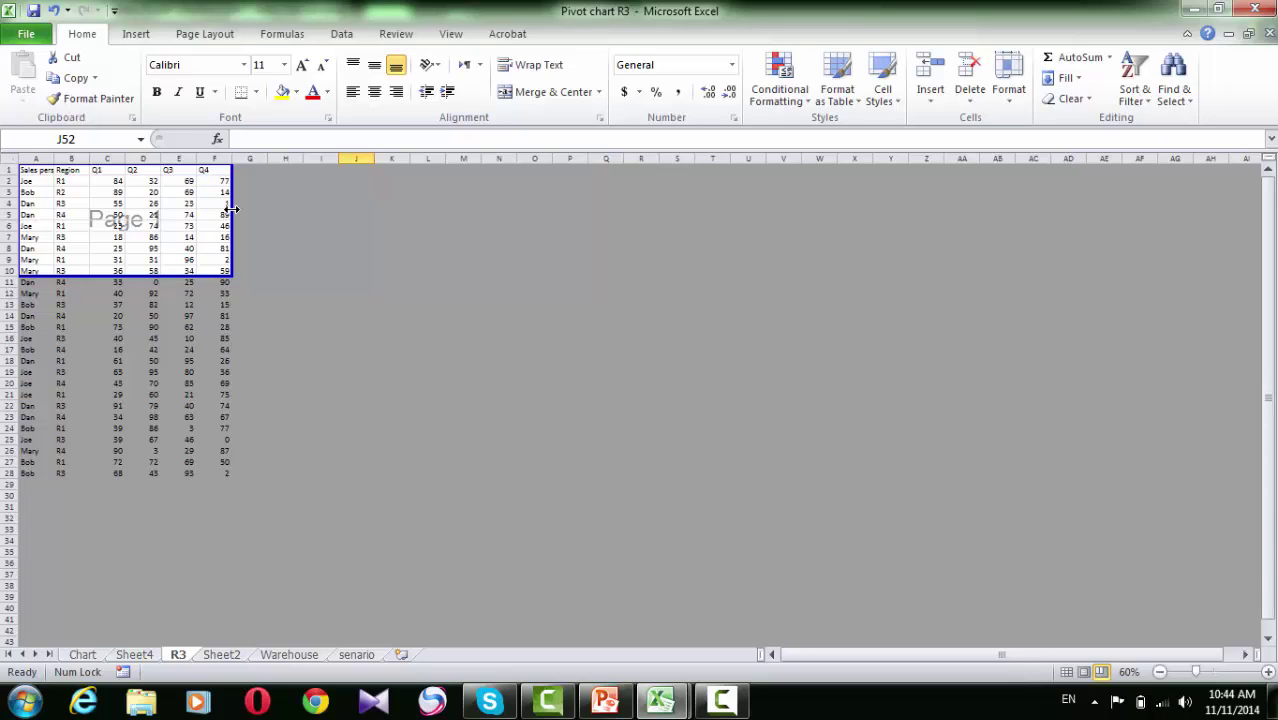
# Try to narrow the printed area by moving its right boundary inward from column F to around column D.
pyautogui.moveTo(231, 209); pyautogui.dragTo(146, 218)
pyautogui.scroll(-10, 146, 218)
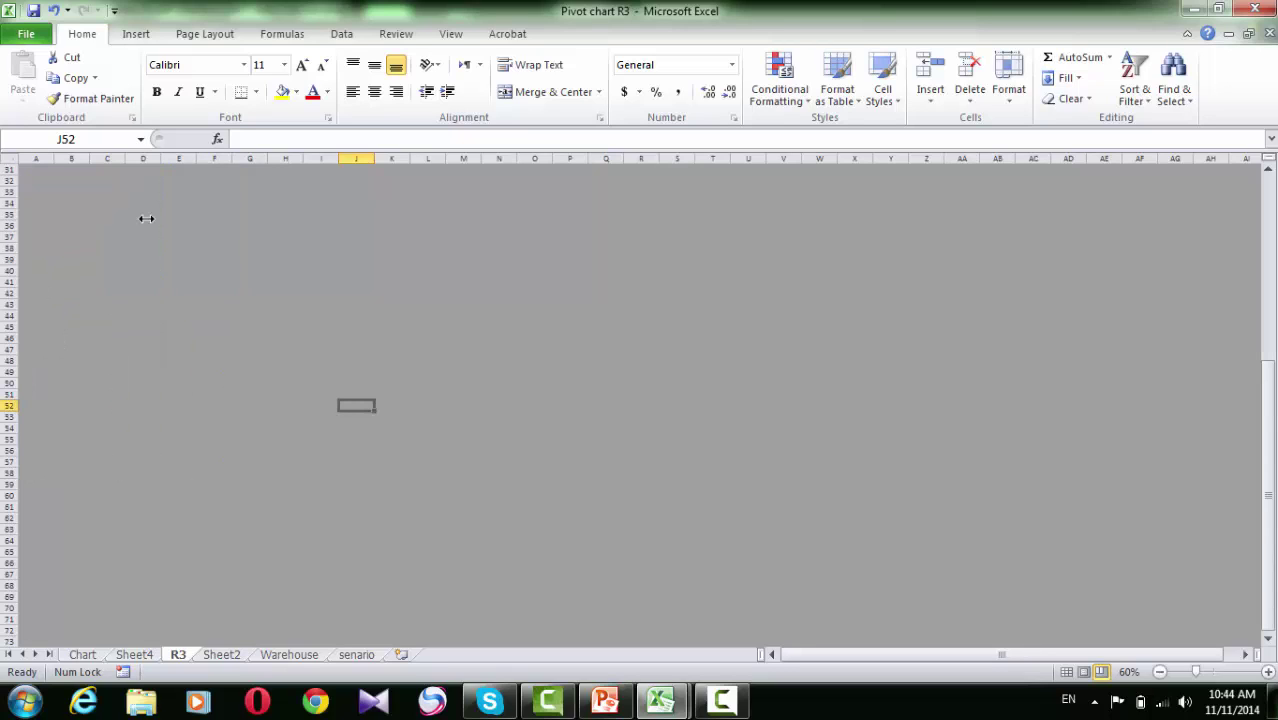
pyautogui.click(1273, 195)
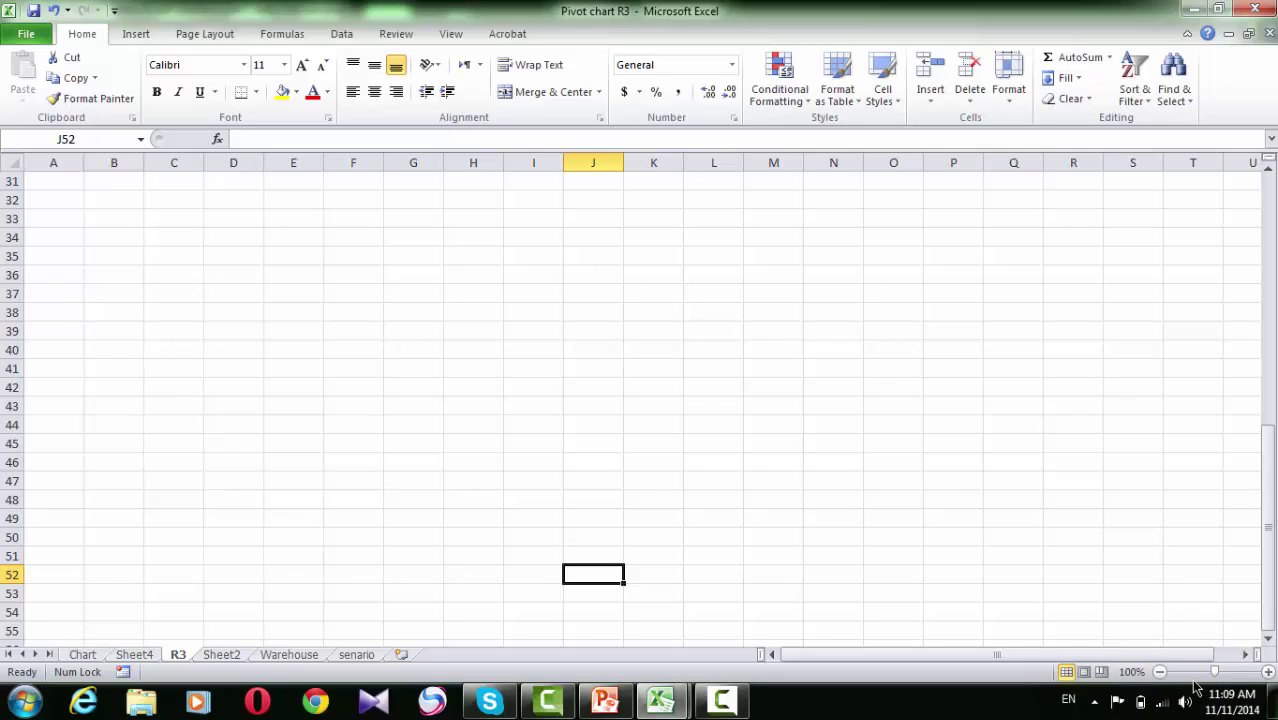
# Select cell A1 in Normal view and try the zoom slider by magnifying the sheet and returning it to 100%.
pyautogui.hotkey('ctrl', 'Home')
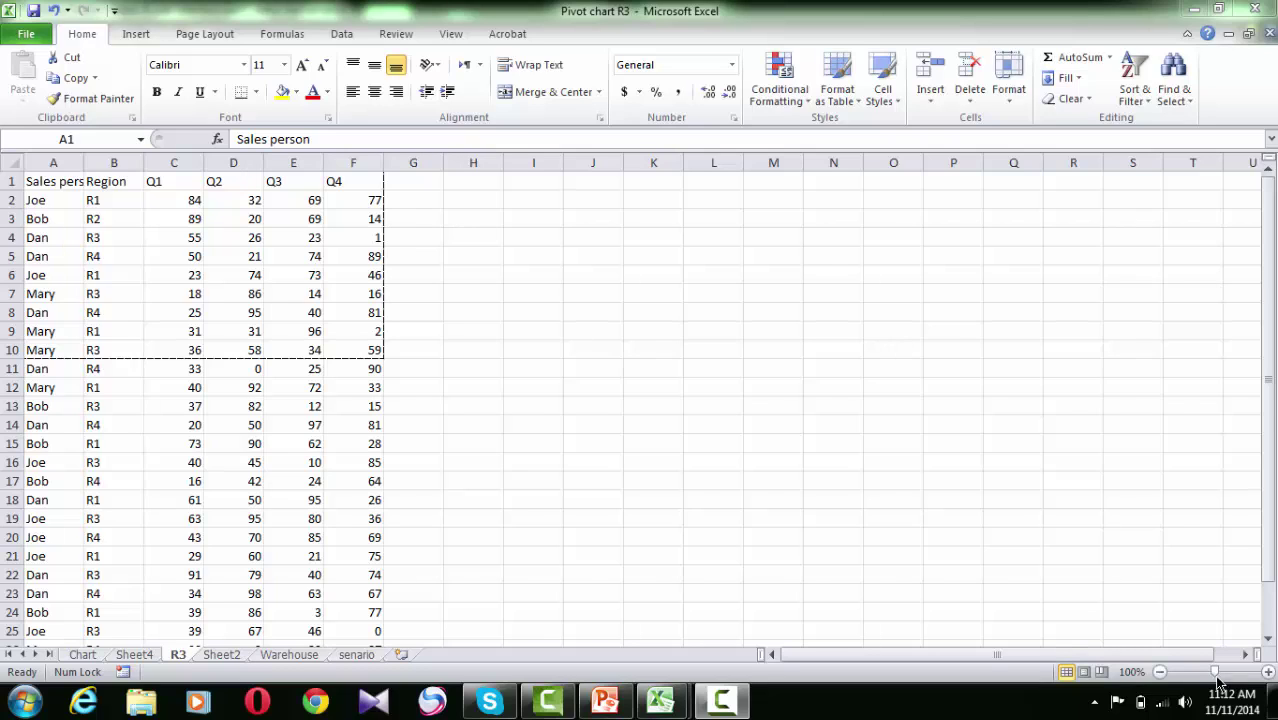
pyautogui.click(1218, 678)
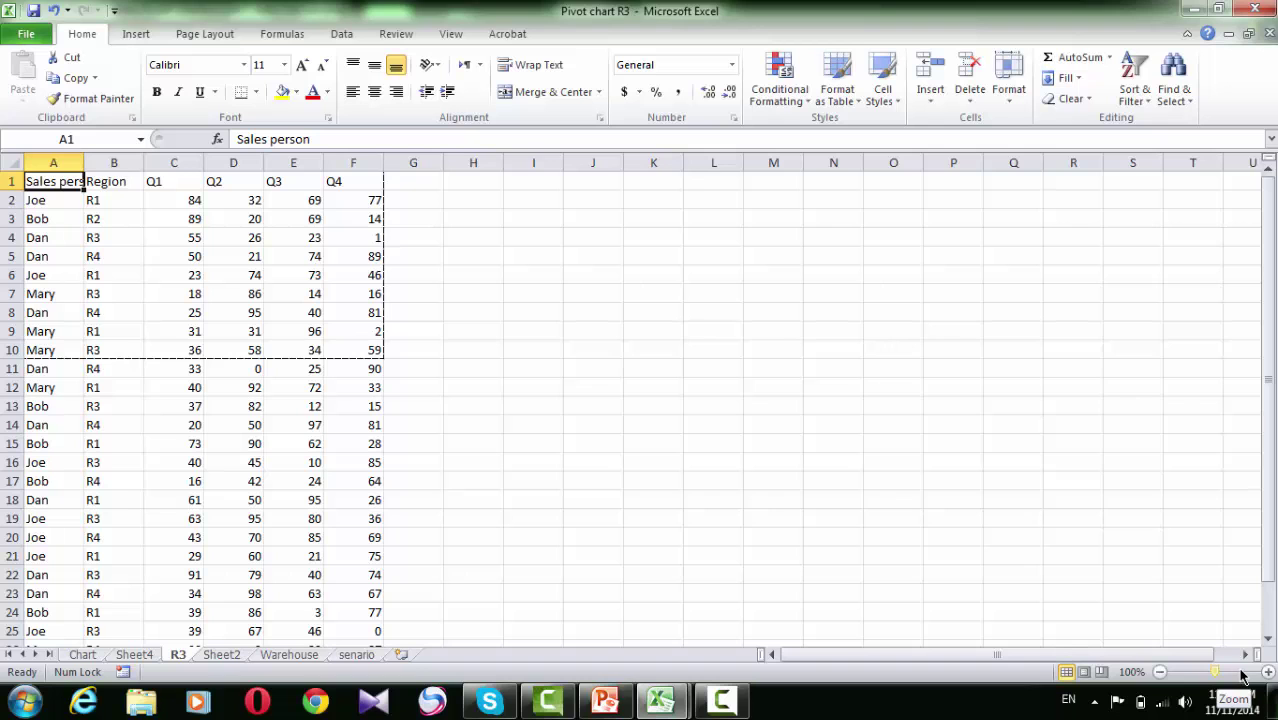
pyautogui.moveTo(1216, 673); pyautogui.dragTo(1252, 672)
pyautogui.moveTo(1252, 672); pyautogui.dragTo(1216, 676)
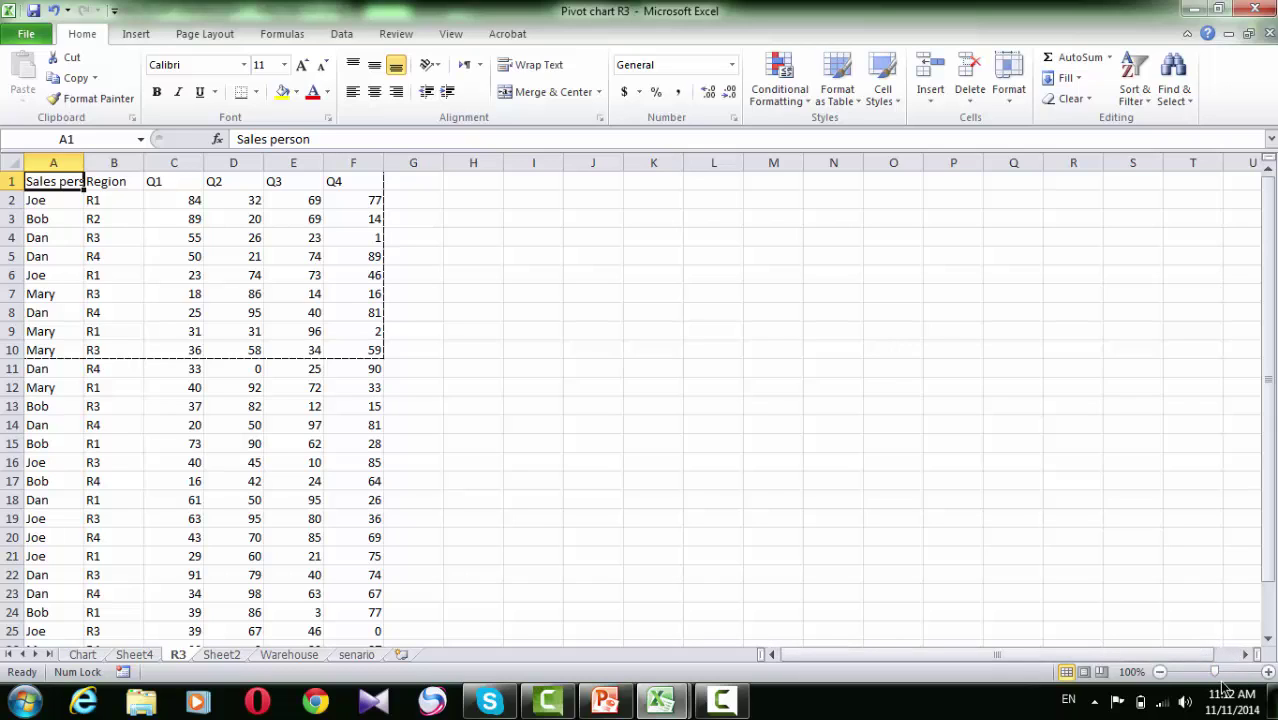
# Zoom sheet R3 out in 10% increments to 10%.
pyautogui.click(1160, 675)
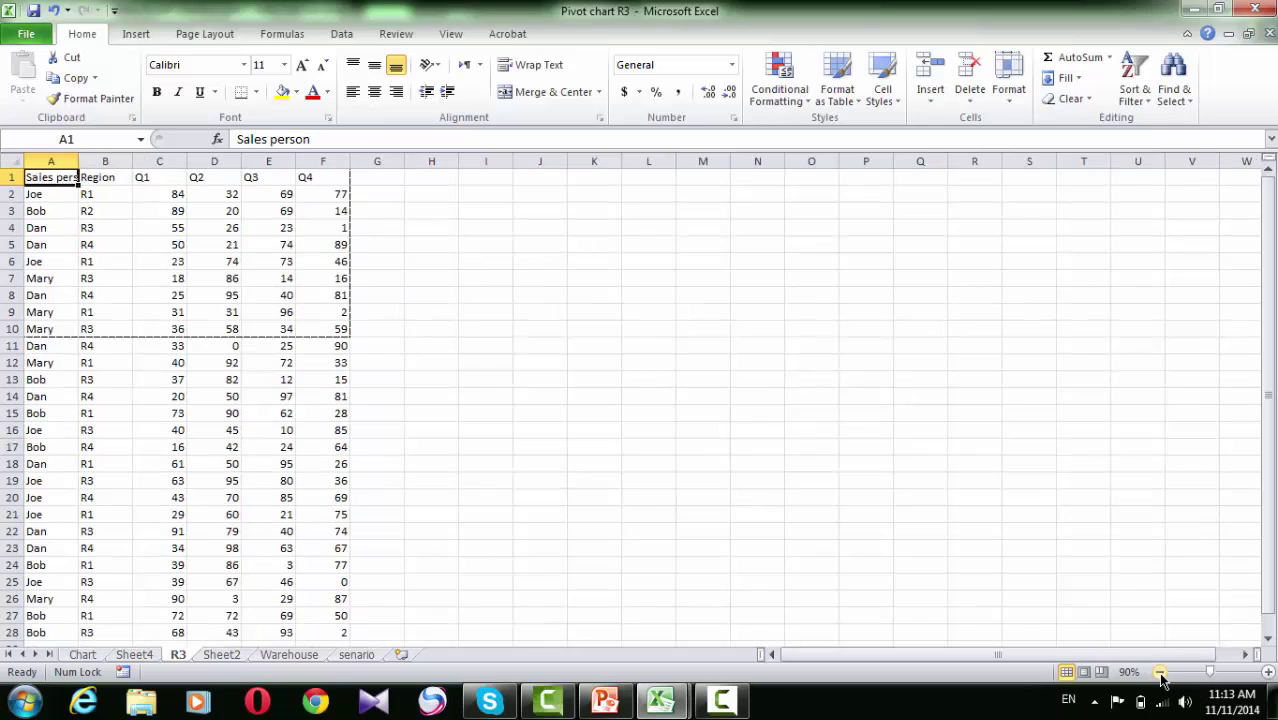
pyautogui.click(1160, 675)
pyautogui.click(1160, 675)
pyautogui.click(1160, 675)
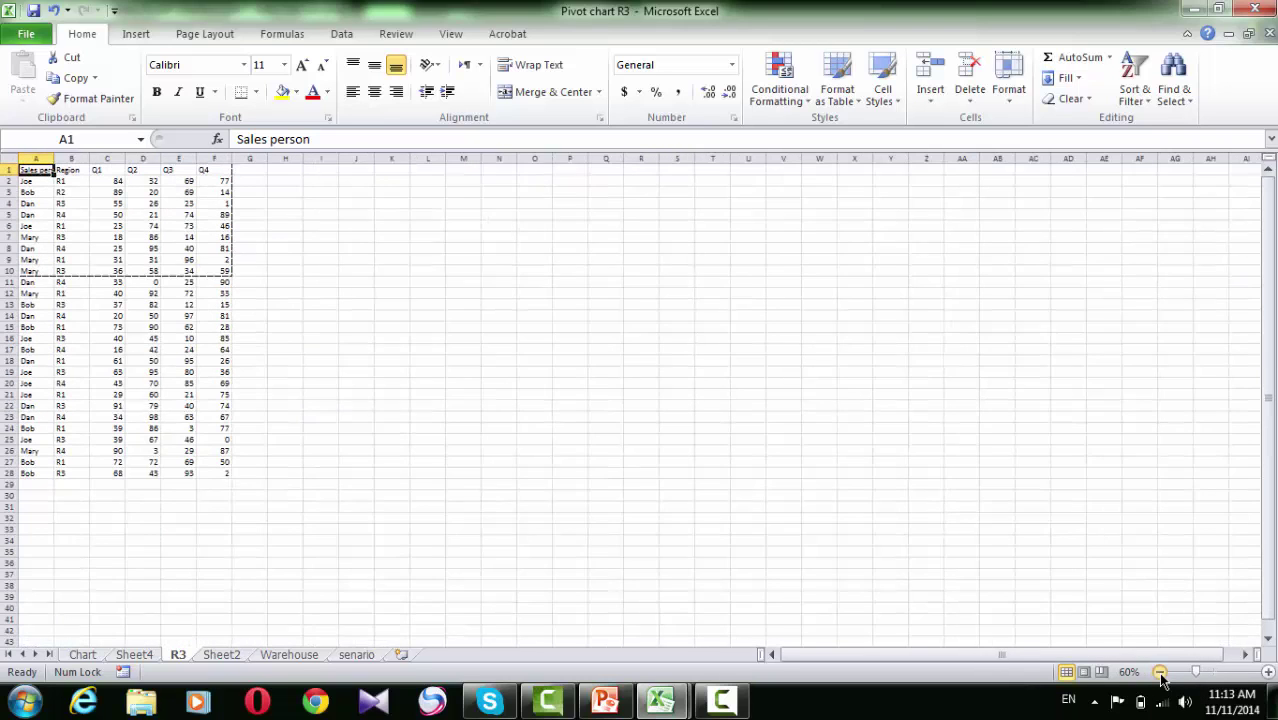
pyautogui.click(1160, 675)
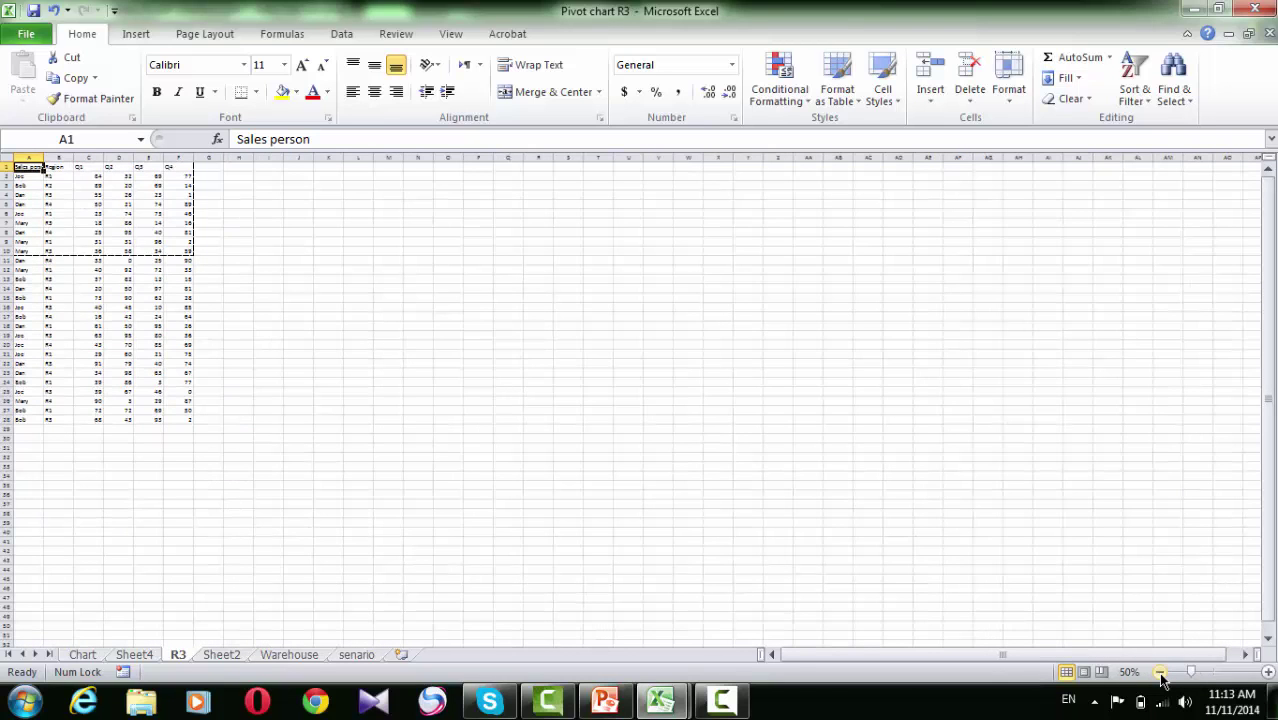
pyautogui.click(1160, 675)
pyautogui.click(1160, 675)
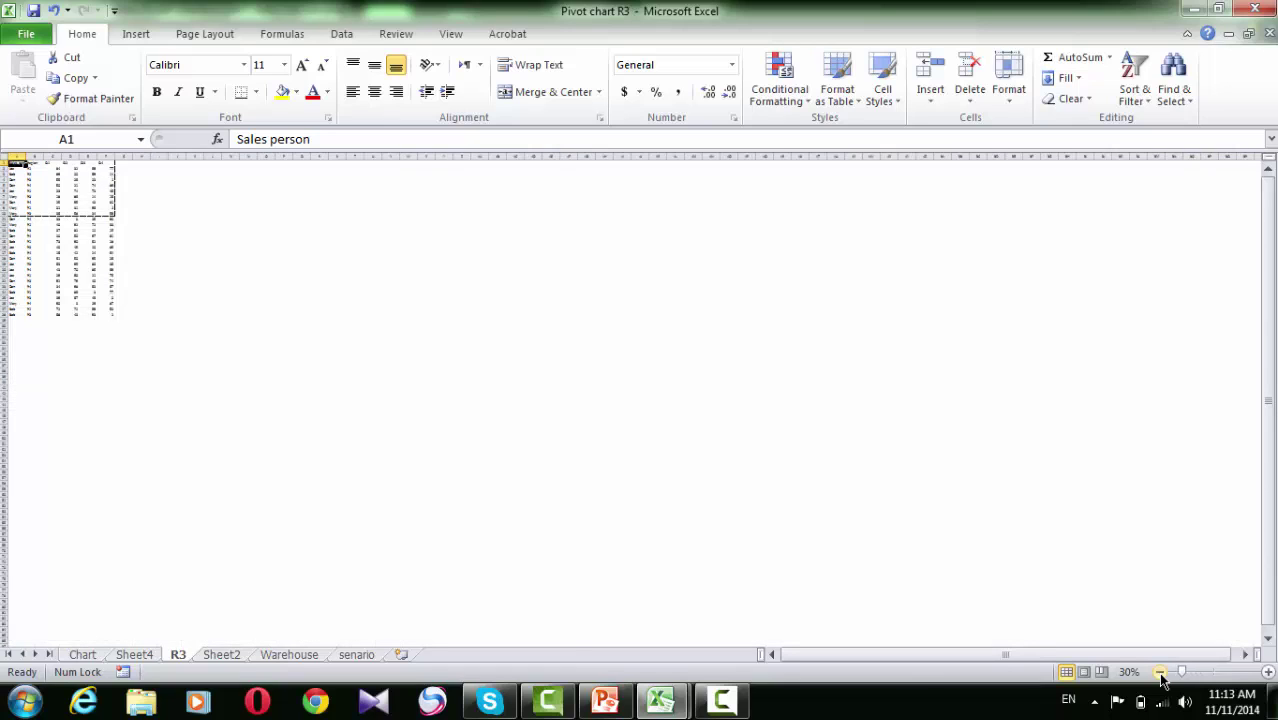
pyautogui.click(1160, 675)
pyautogui.click(1160, 675)
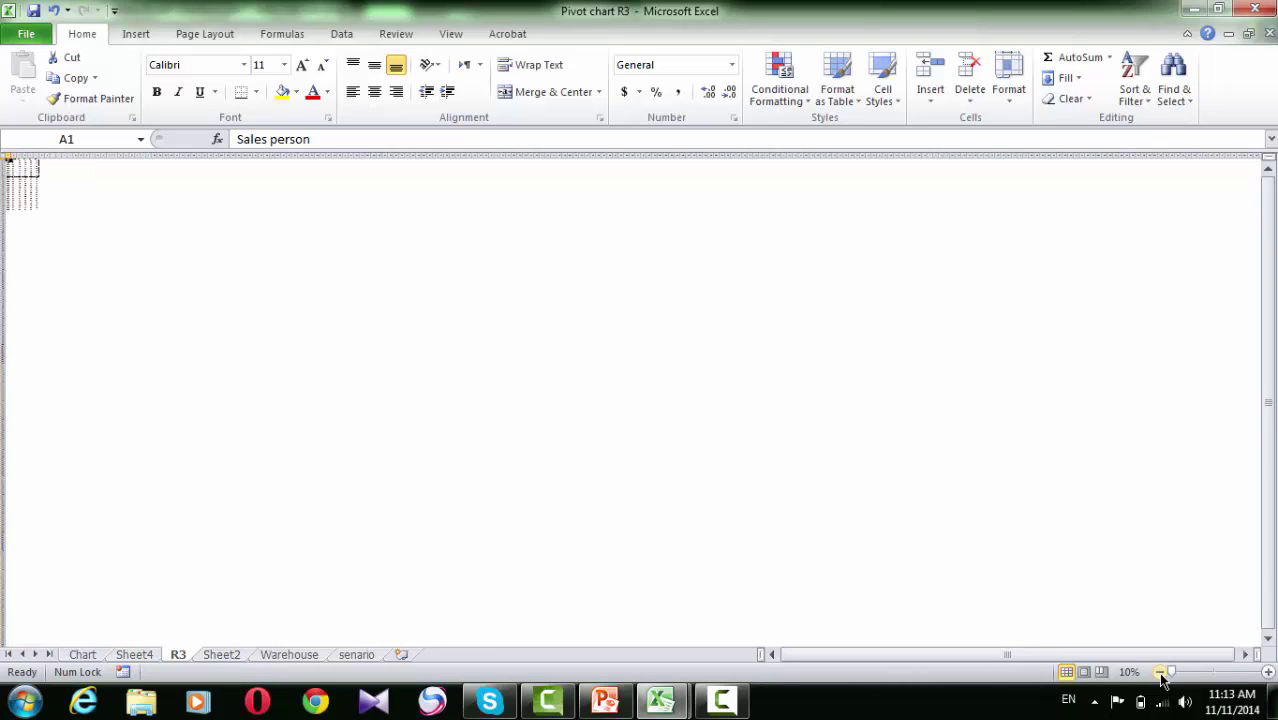
# Zoom sheet R3 back in by 10% increments to 100%.
pyautogui.click(1268, 675)
pyautogui.click(1268, 675)
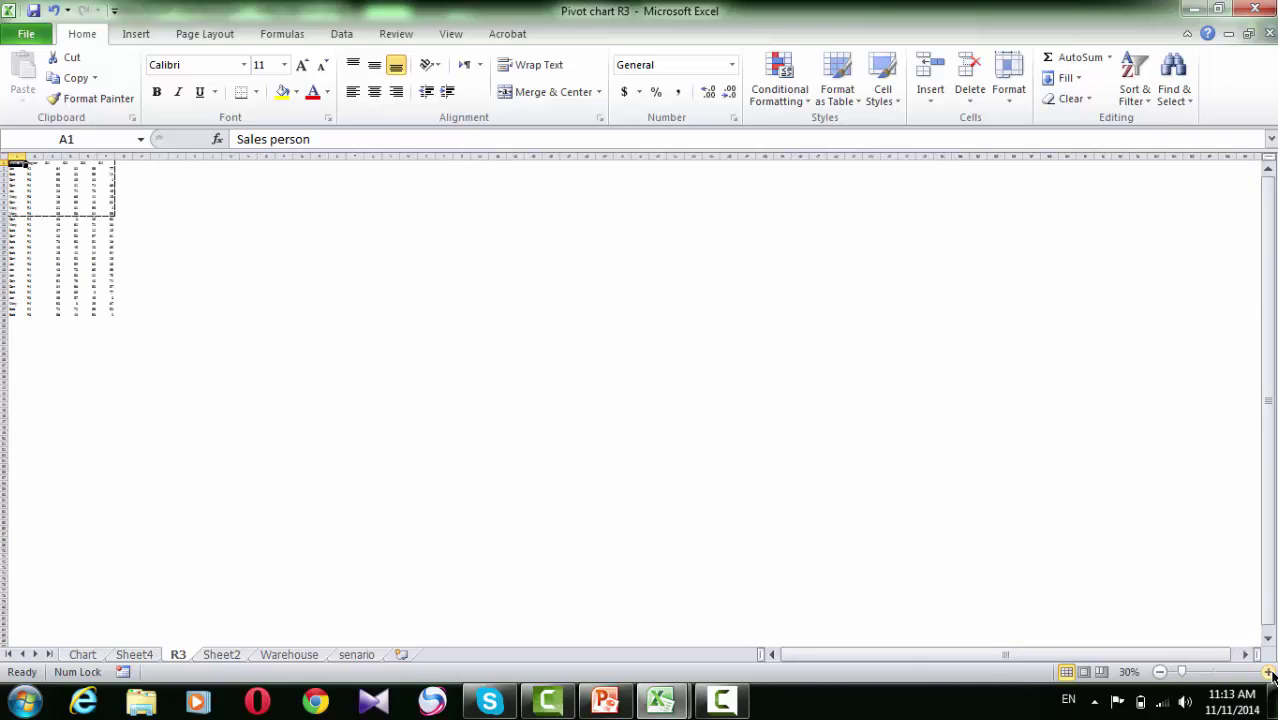
pyautogui.click(1268, 675)
pyautogui.click(1268, 675)
pyautogui.click(1268, 675)
pyautogui.click(1268, 675)
pyautogui.click(1268, 675)
pyautogui.click(1268, 675)
pyautogui.click(1268, 675)
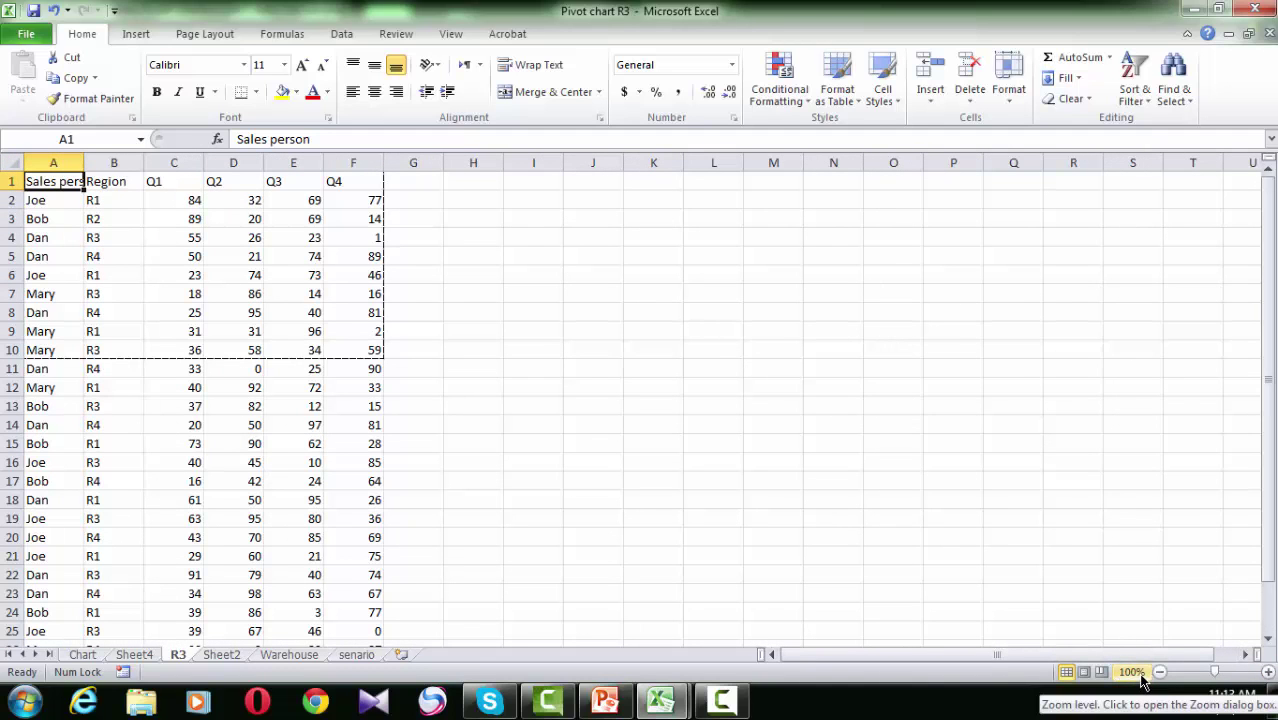
# Open the Zoom dialog, try the 25%, 50% and 75% magnification options, and choose Custom.
pyautogui.click(1131, 672)
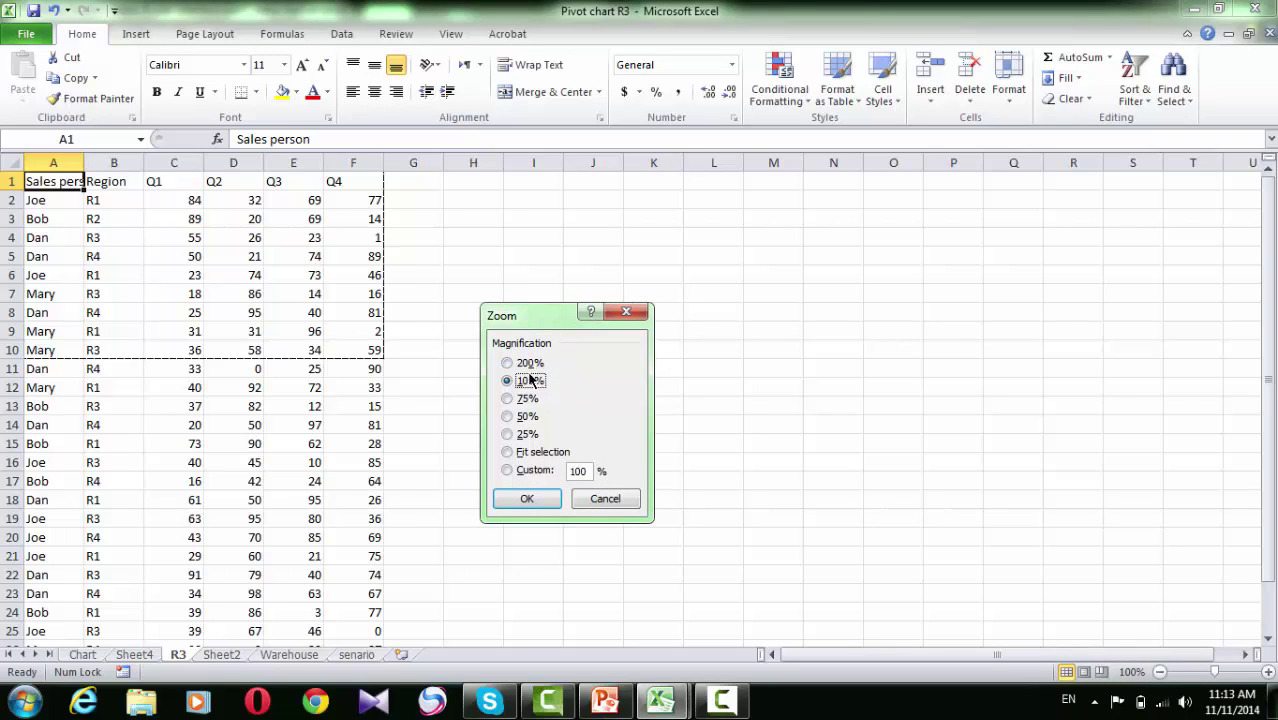
pyautogui.click(507, 436)
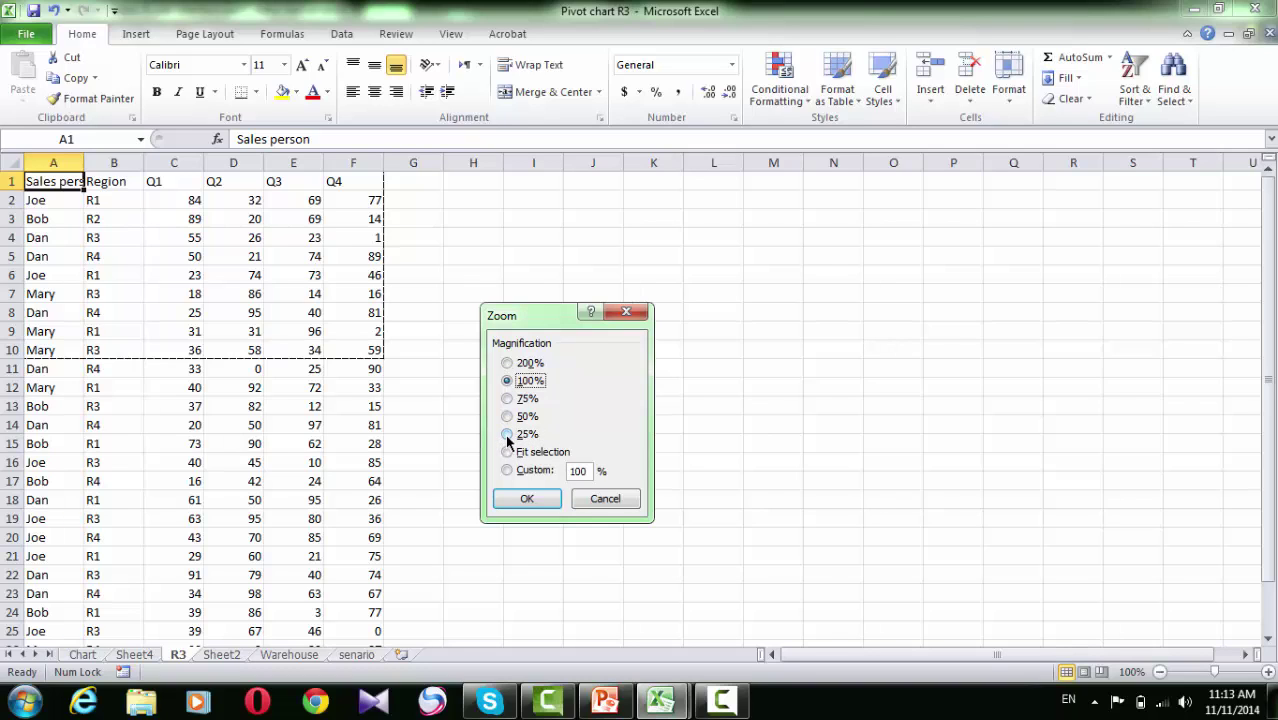
pyautogui.click(507, 436)
pyautogui.click(507, 416)
pyautogui.click(507, 400)
pyautogui.click(507, 470)
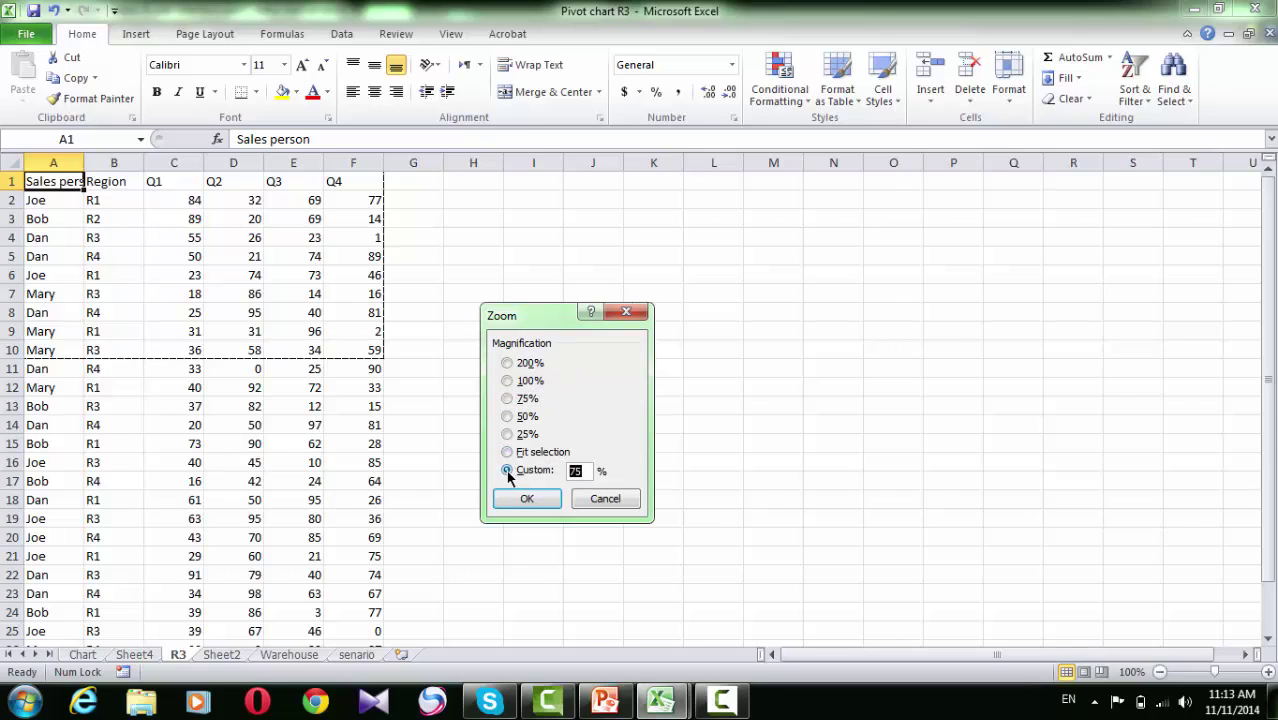